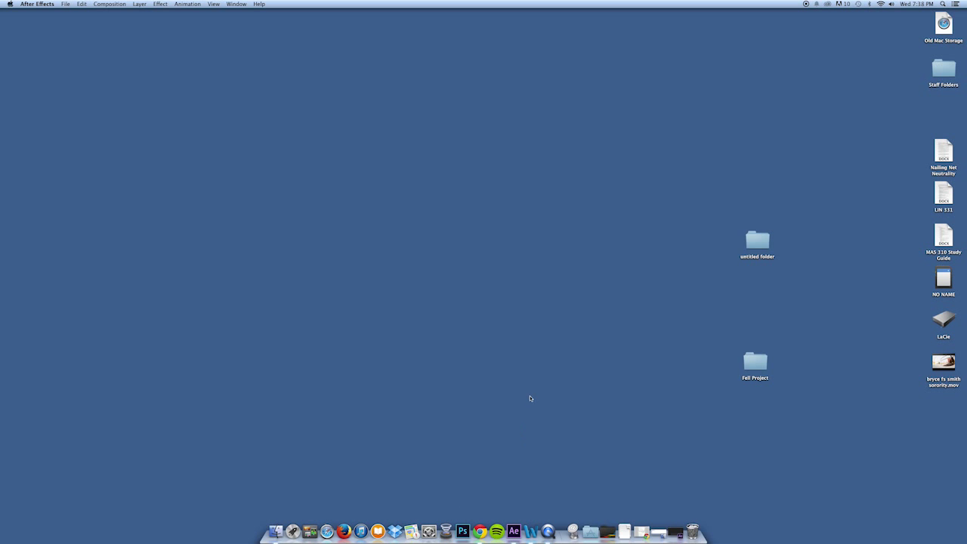
Step: Launch After Effects from the Dock
{"action": "left_click", "coordinate": [514, 533]}
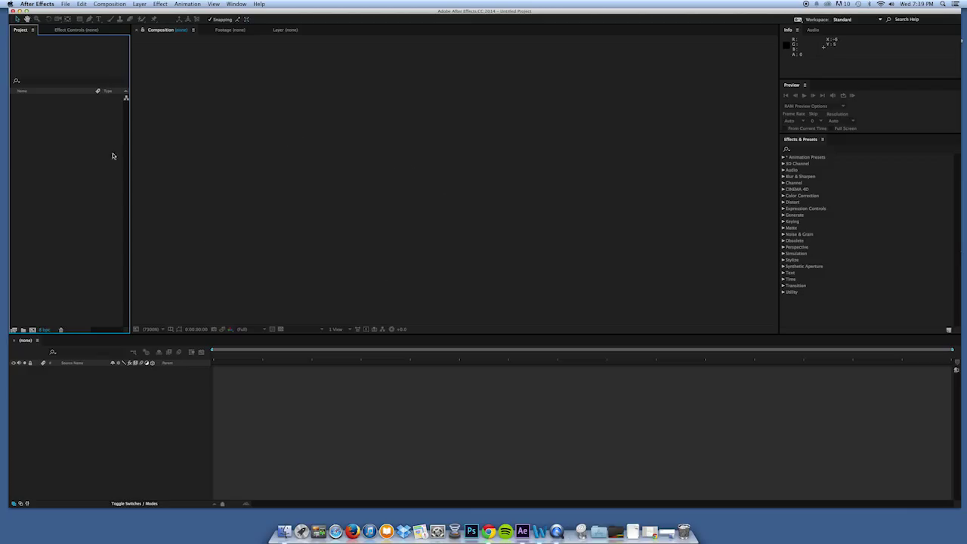
Step: Create a composition named Test at 1280×720, 60 fps, 20 seconds long
{"action": "left_click", "coordinate": [100, 6]}
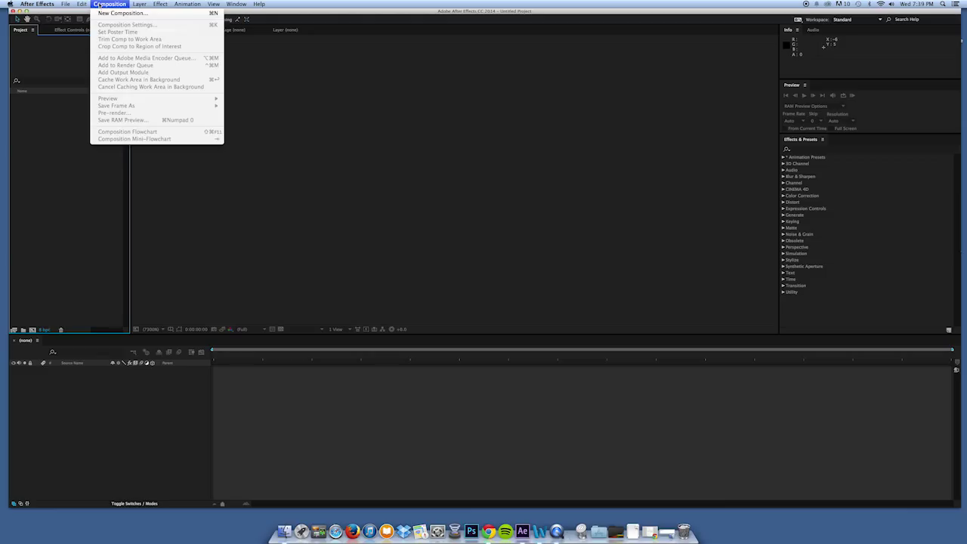
{"action": "left_click", "coordinate": [120, 13]}
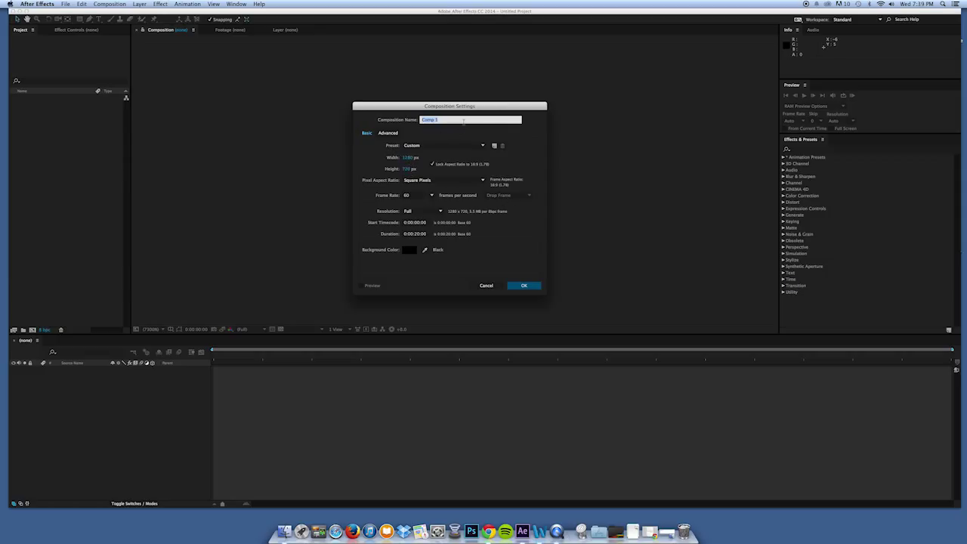
{"action": "type", "text": "S"}
{"action": "left_click", "coordinate": [520, 286]}
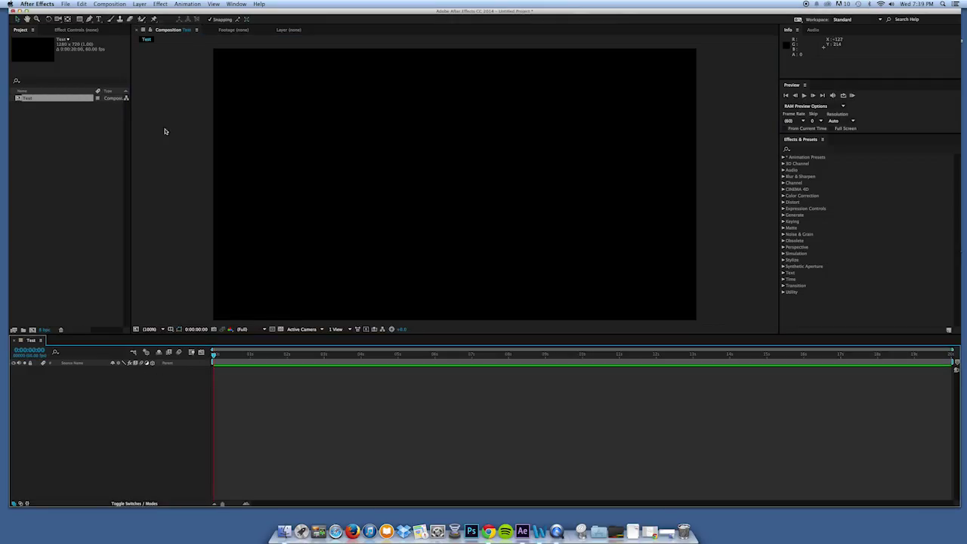
Step: Import the skateboard .mov clip from the Desktop into the project
{"action": "left_click", "coordinate": [66, 5]}
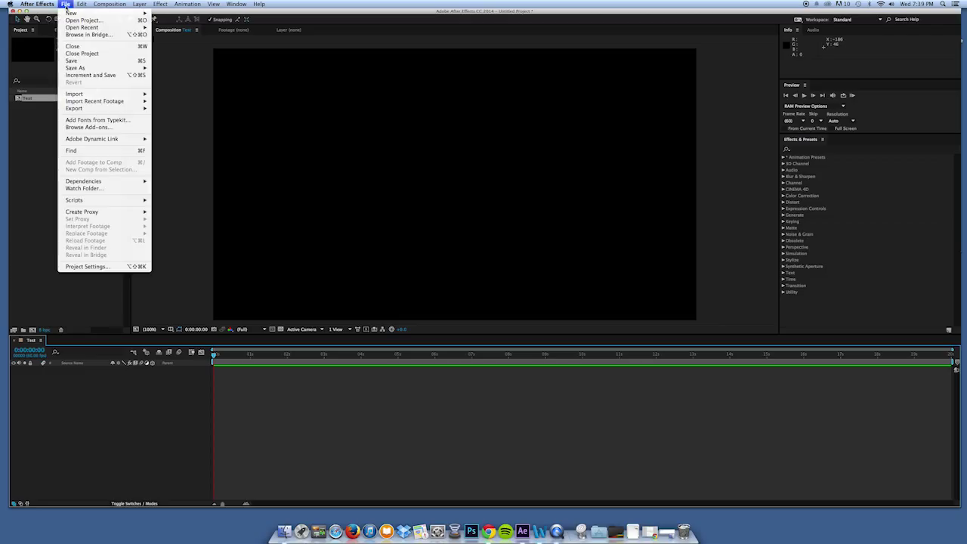
{"action": "mouse_move", "coordinate": [121, 94]}
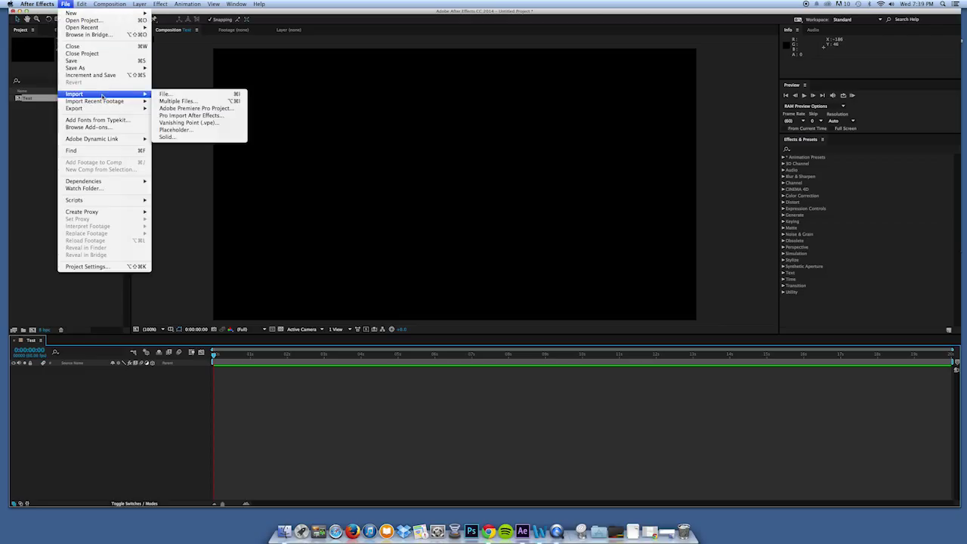
{"action": "left_click", "coordinate": [194, 94]}
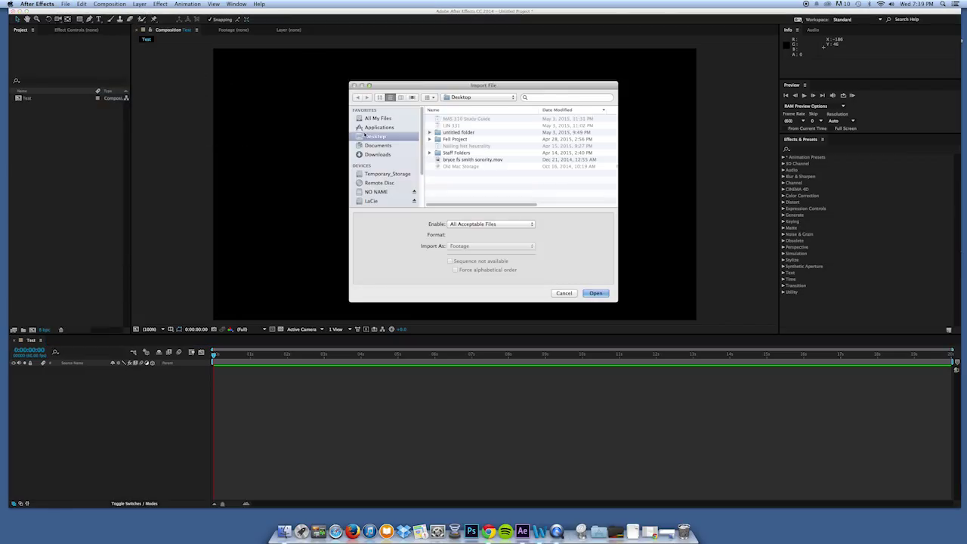
{"action": "left_click", "coordinate": [474, 160]}
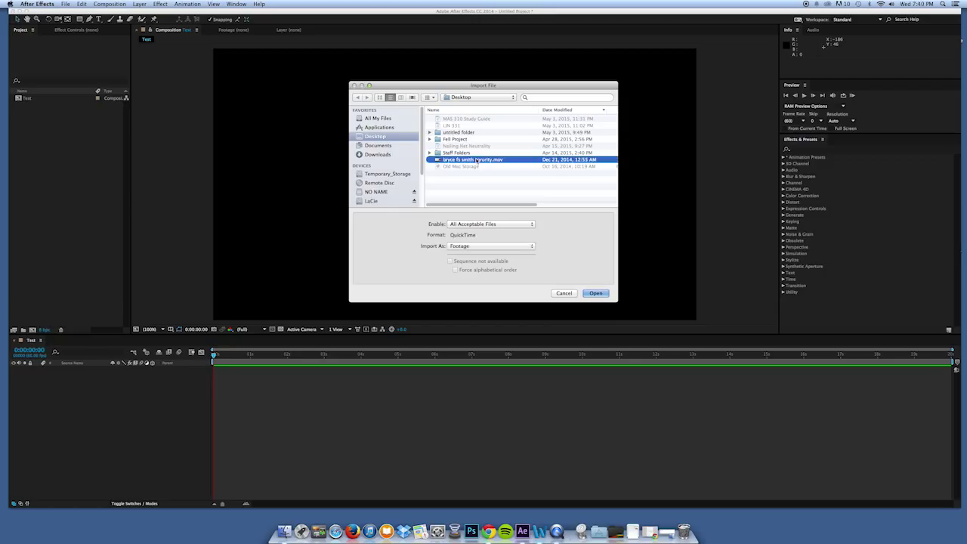
{"action": "left_click", "coordinate": [595, 293]}
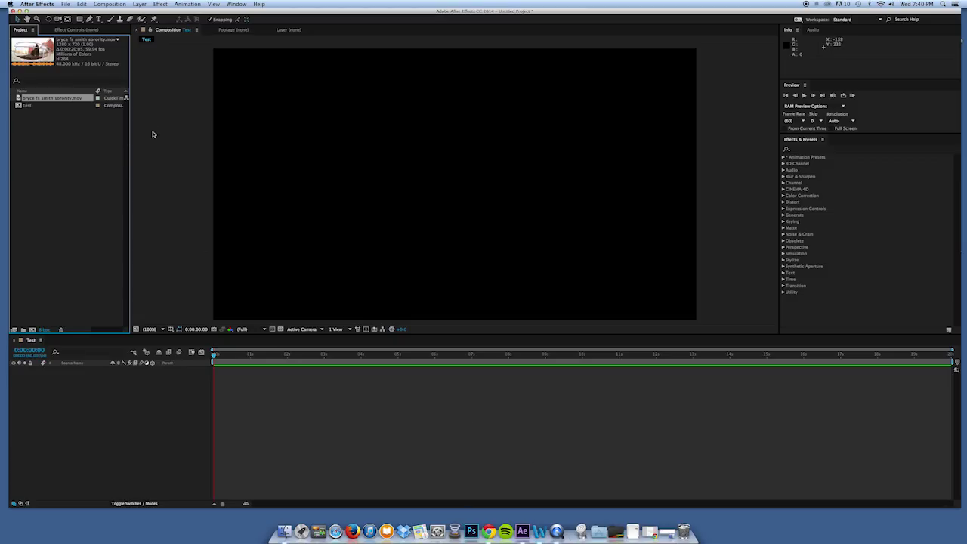
Step: Add the skateboard clip to the Test timeline and scrub ahead to about 6 seconds
{"action": "left_click", "coordinate": [138, 179]}
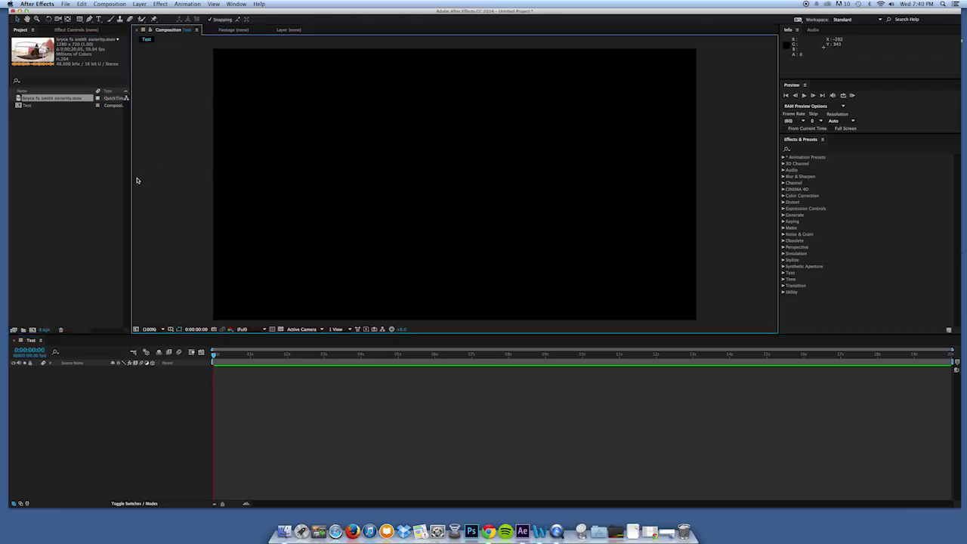
{"action": "left_click", "coordinate": [45, 100]}
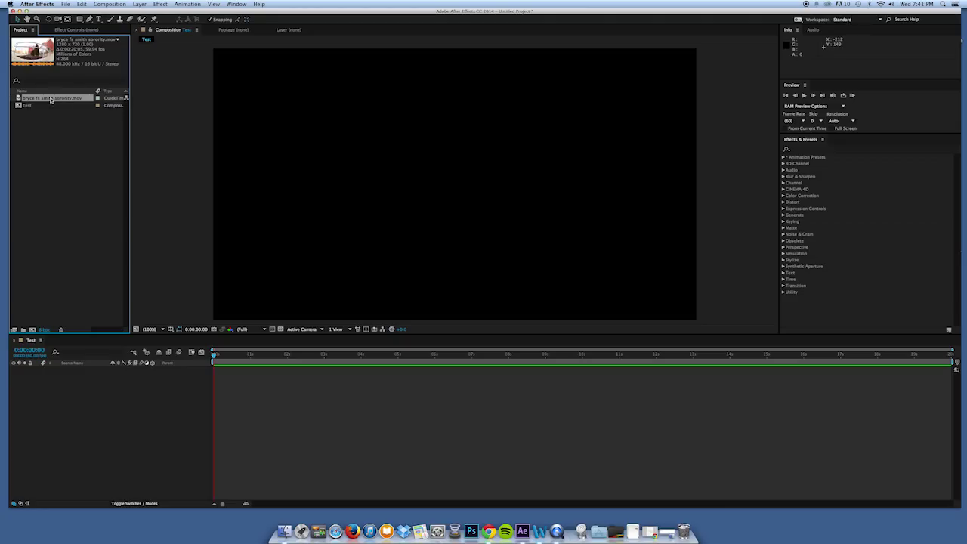
{"action": "left_click_drag", "start_coordinate": [53, 101], "coordinate": [75, 382]}
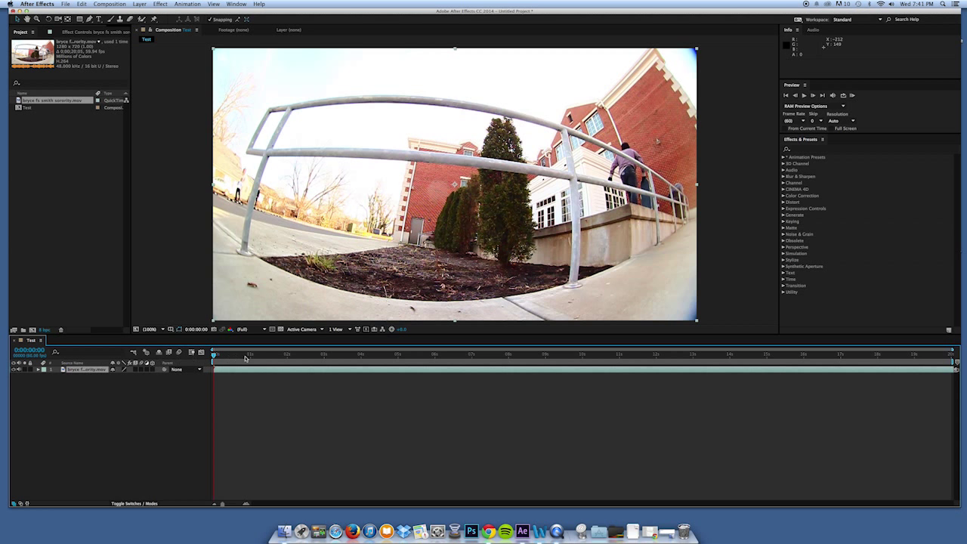
{"action": "left_click_drag", "start_coordinate": [266, 359], "coordinate": [419, 377]}
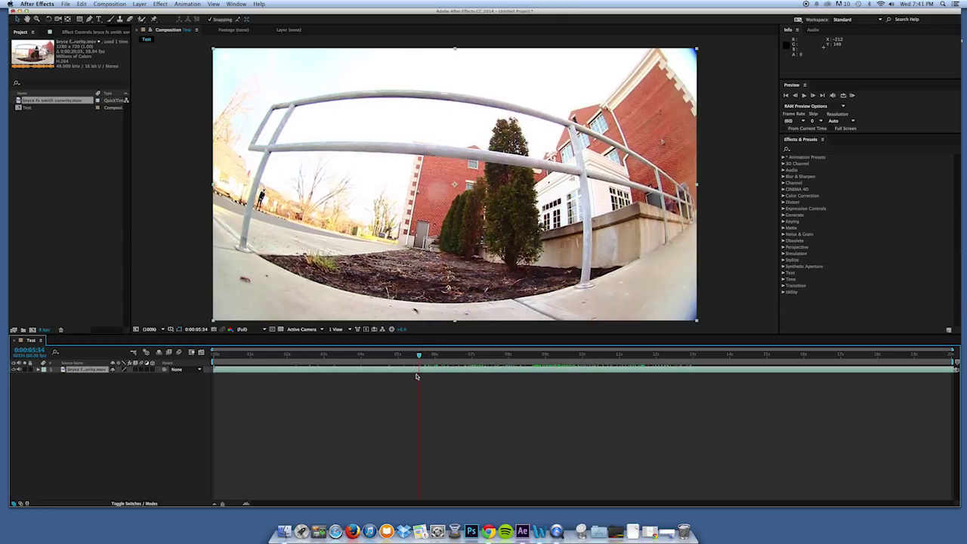
Step: Enable Time Remapping on the skateboard layer and move the playhead to where the grind starts
{"action": "right_click", "coordinate": [82, 371]}
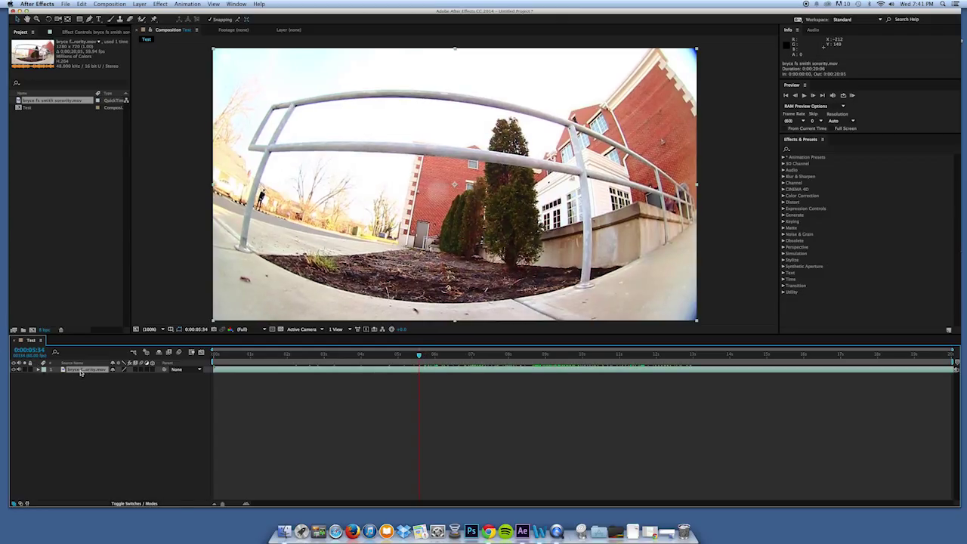
{"action": "mouse_move", "coordinate": [136, 290]}
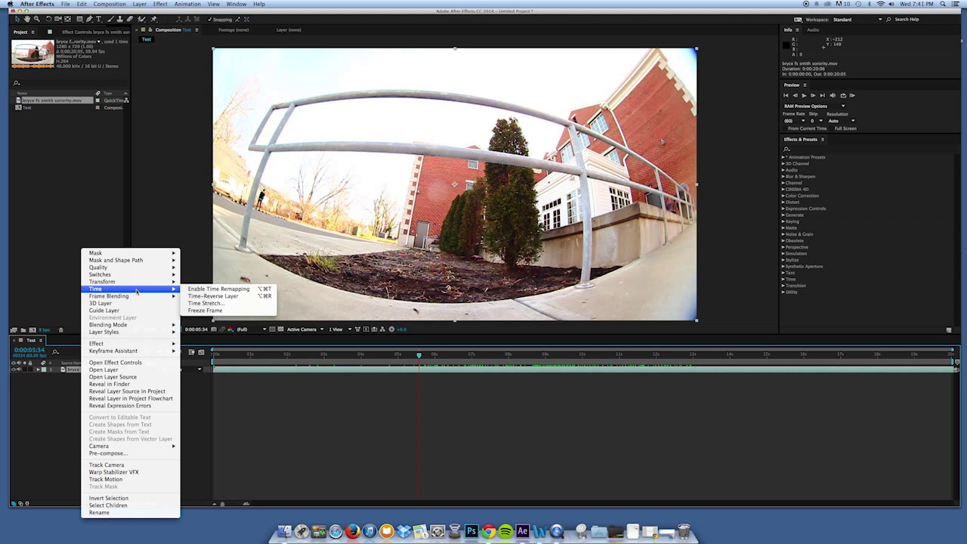
{"action": "left_click", "coordinate": [215, 290]}
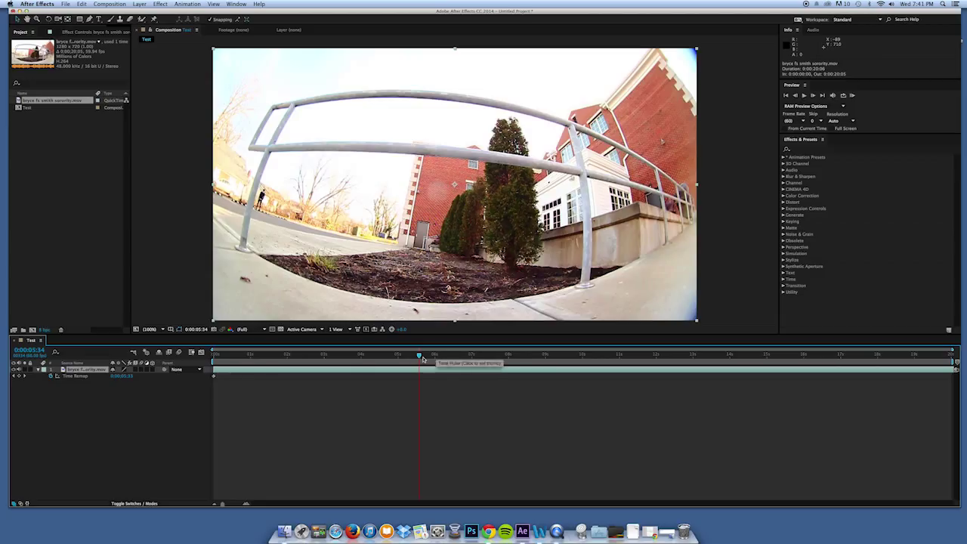
{"action": "left_click_drag", "start_coordinate": [419, 358], "coordinate": [530, 378]}
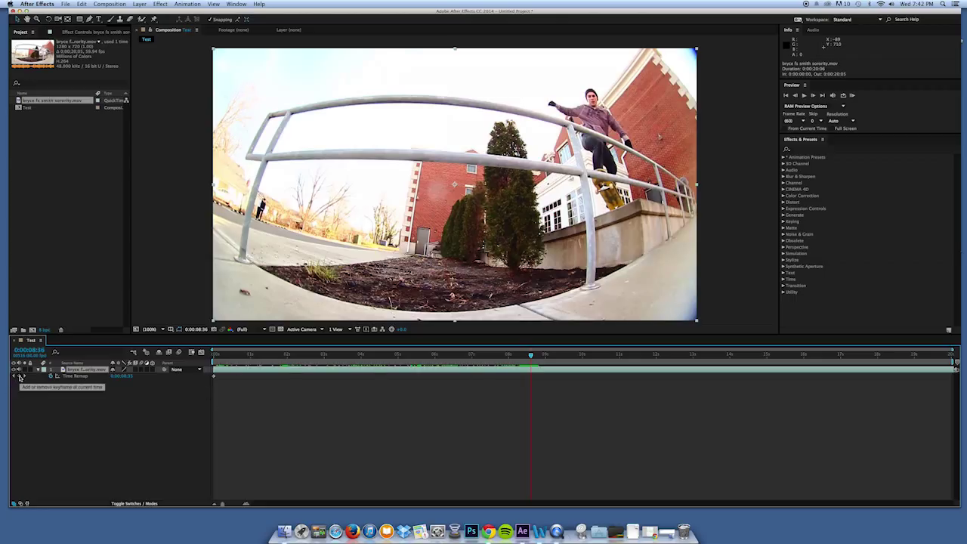
Step: Keyframe Time Remap at 0:00:08:36, then scrub to 0:00:09:31, near the clip's end, and back
{"action": "left_click", "coordinate": [20, 377]}
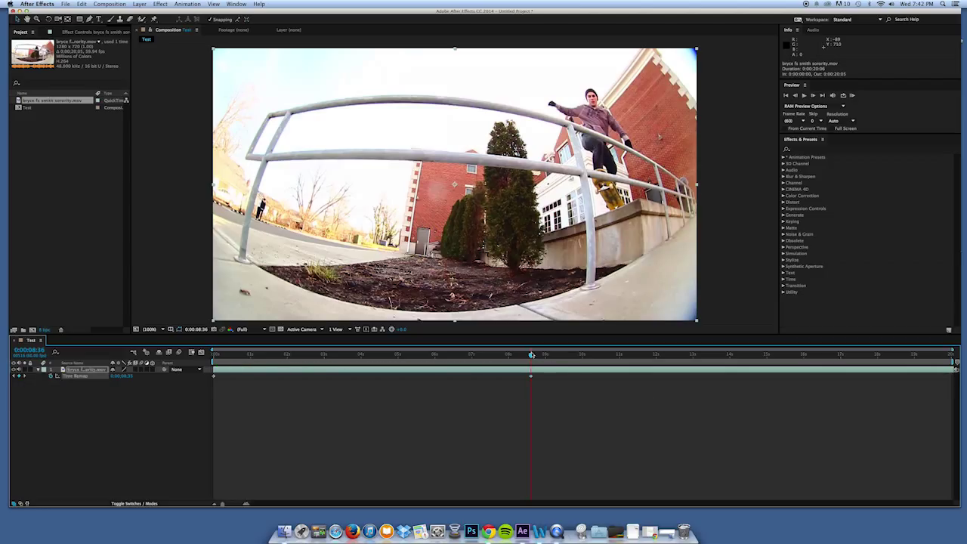
{"action": "left_click_drag", "start_coordinate": [531, 356], "coordinate": [552, 360]}
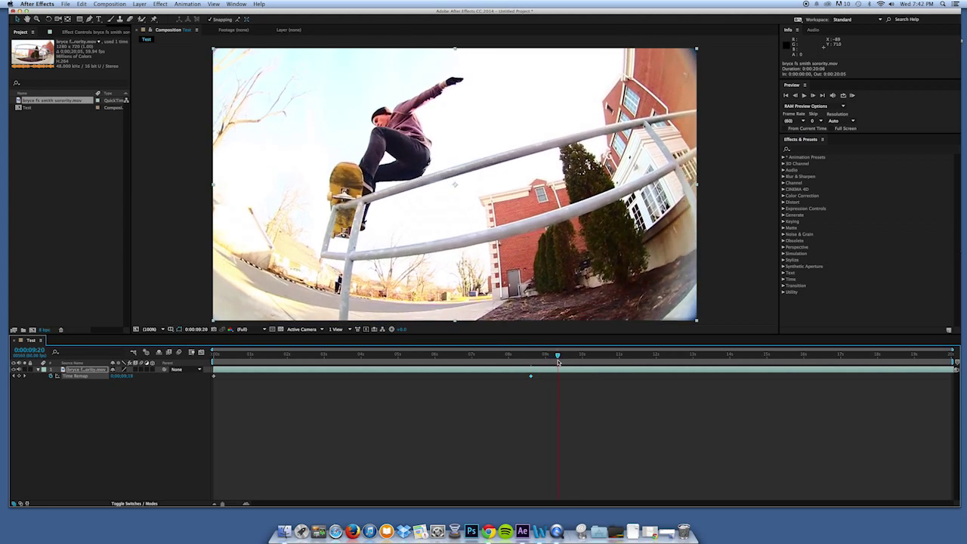
{"action": "left_click_drag", "start_coordinate": [577, 363], "coordinate": [565, 381]}
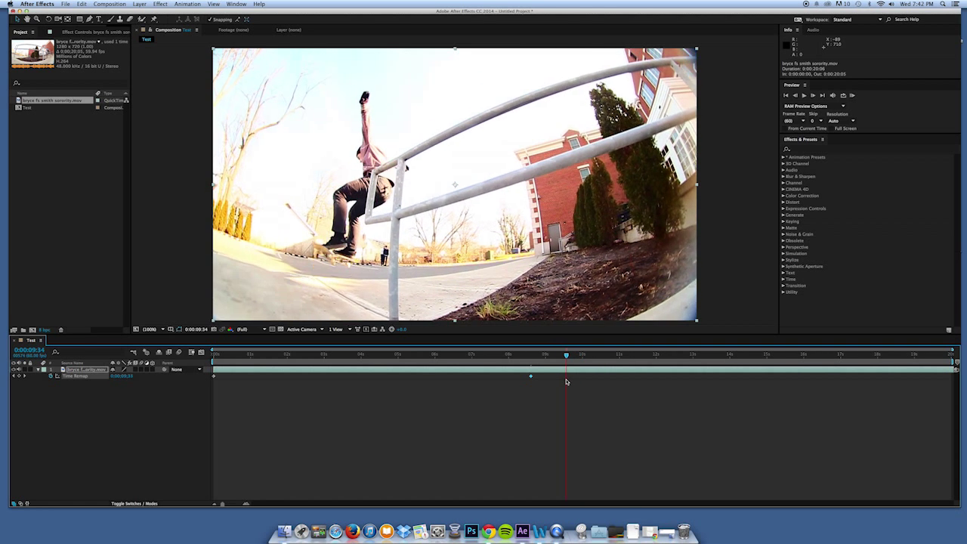
{"action": "left_click_drag", "start_coordinate": [567, 381], "coordinate": [569, 380]}
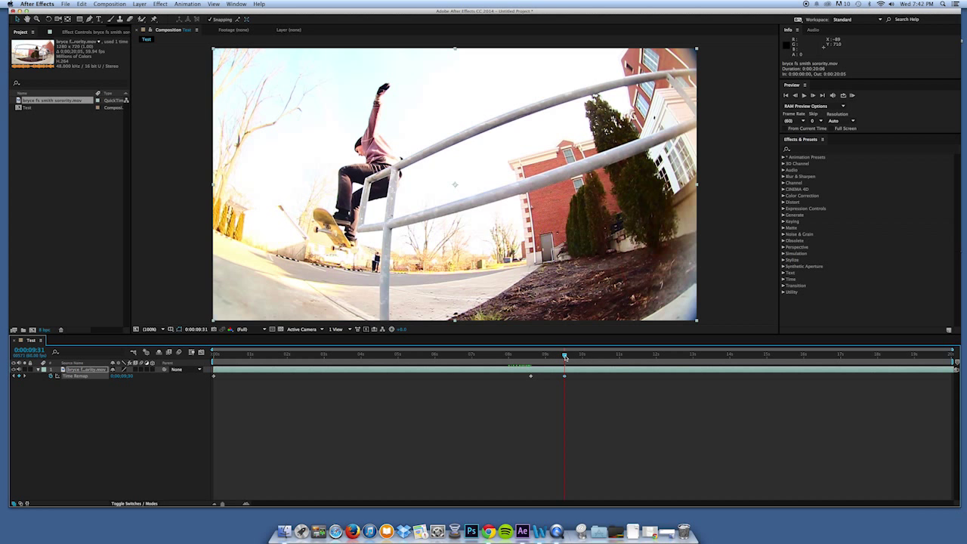
{"action": "left_click_drag", "start_coordinate": [565, 357], "coordinate": [921, 372]}
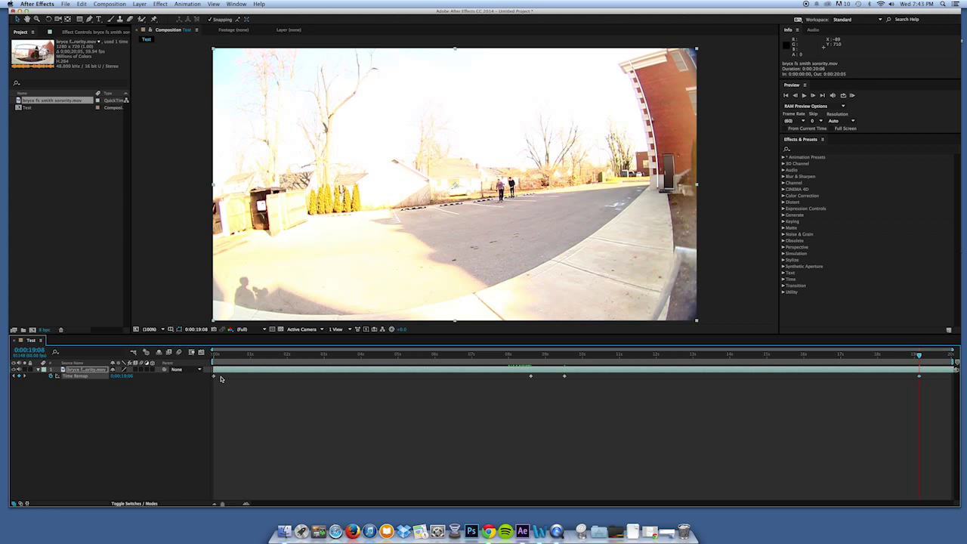
{"action": "left_click_drag", "start_coordinate": [523, 355], "coordinate": [568, 365]}
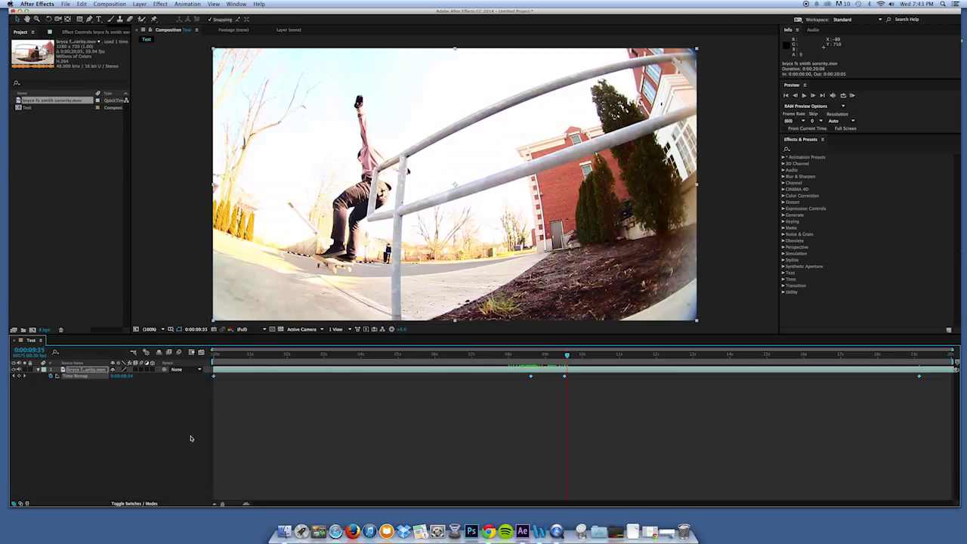
Step: Show the Time Remap value graph in the Graph Editor and list the graph type options
{"action": "left_click", "coordinate": [202, 354]}
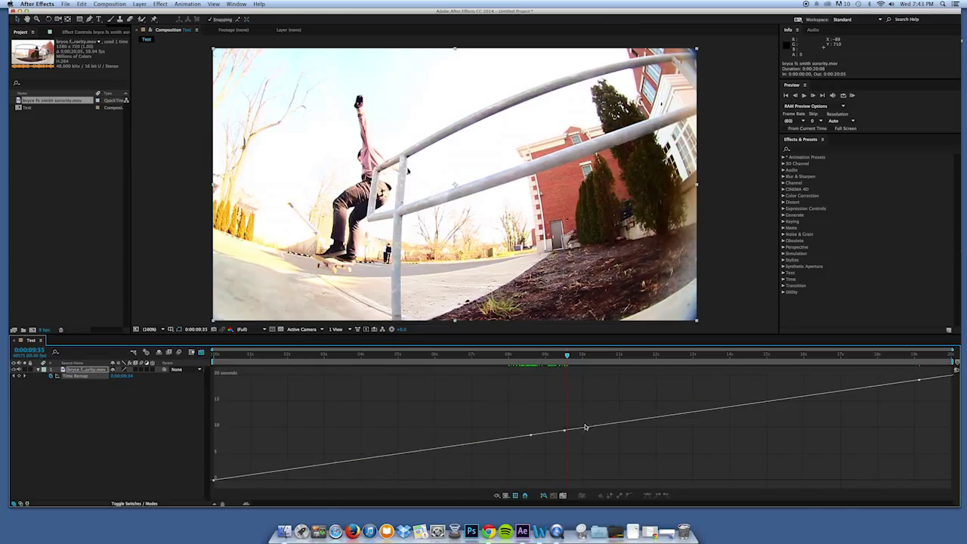
{"action": "left_click", "coordinate": [507, 497]}
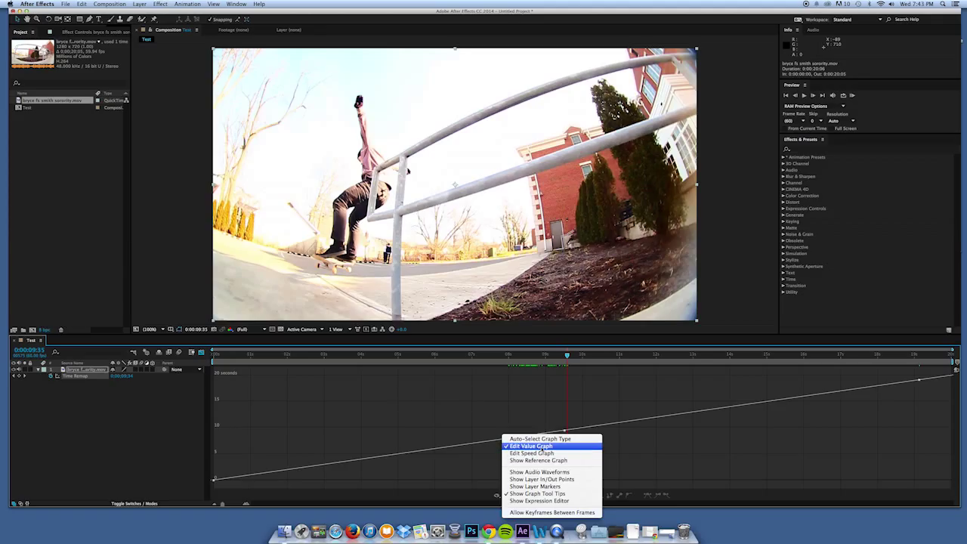
Step: Switch the Graph Editor to the Time Remap speed graph
{"action": "left_click", "coordinate": [532, 454]}
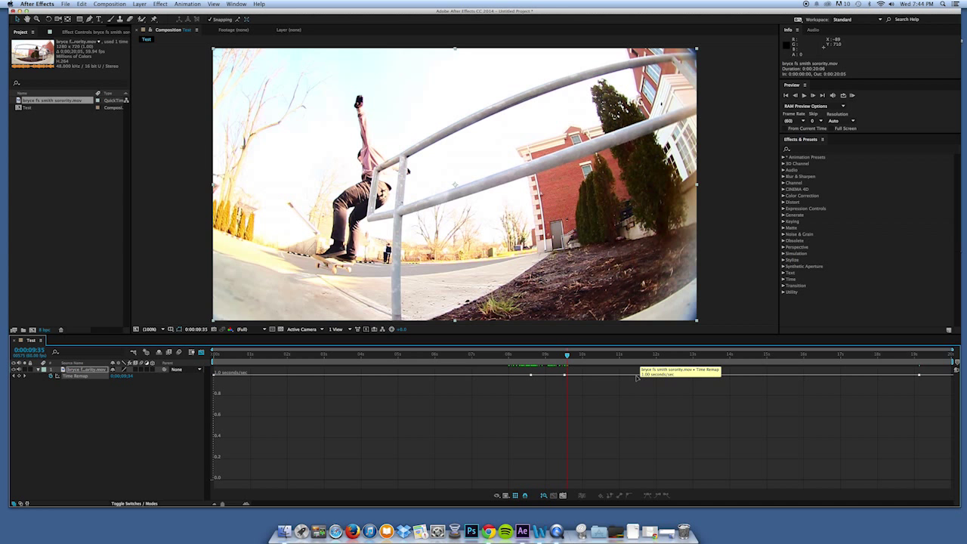
Step: Drop the speed between the grind keyframes and apply Easy Ease (F9) after the slow section
{"action": "left_click_drag", "start_coordinate": [637, 381], "coordinate": [669, 403]}
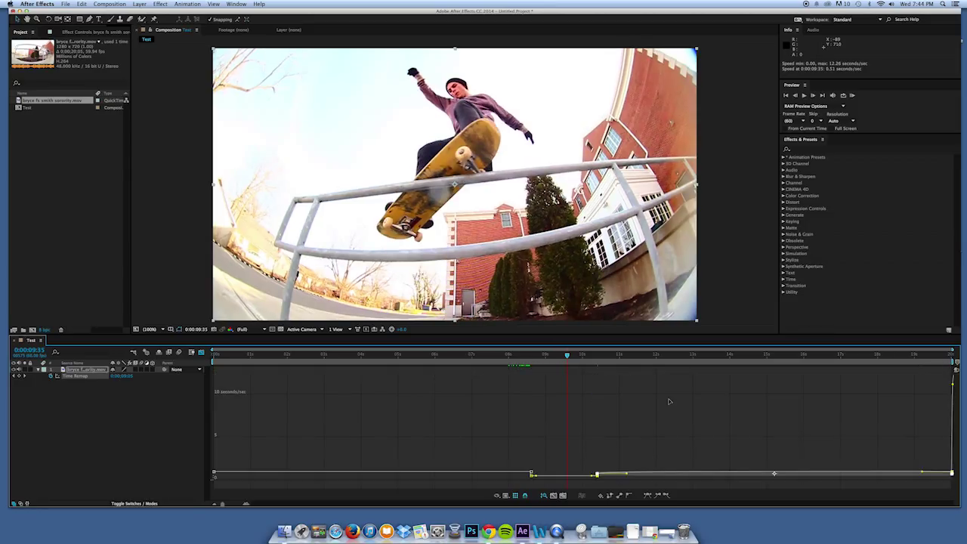
{"action": "left_click", "coordinate": [442, 453]}
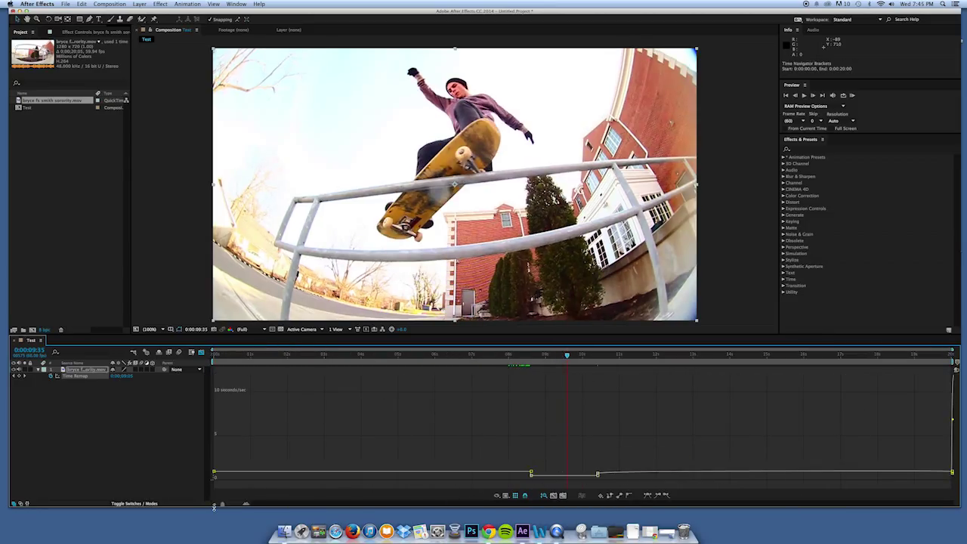
{"action": "mouse_move", "coordinate": [222, 505]}
{"action": "left_mouse_down"}
{"action": "mouse_move", "coordinate": [231, 506]}
{"action": "mouse_move", "coordinate": [223, 507]}
{"action": "left_mouse_up"}
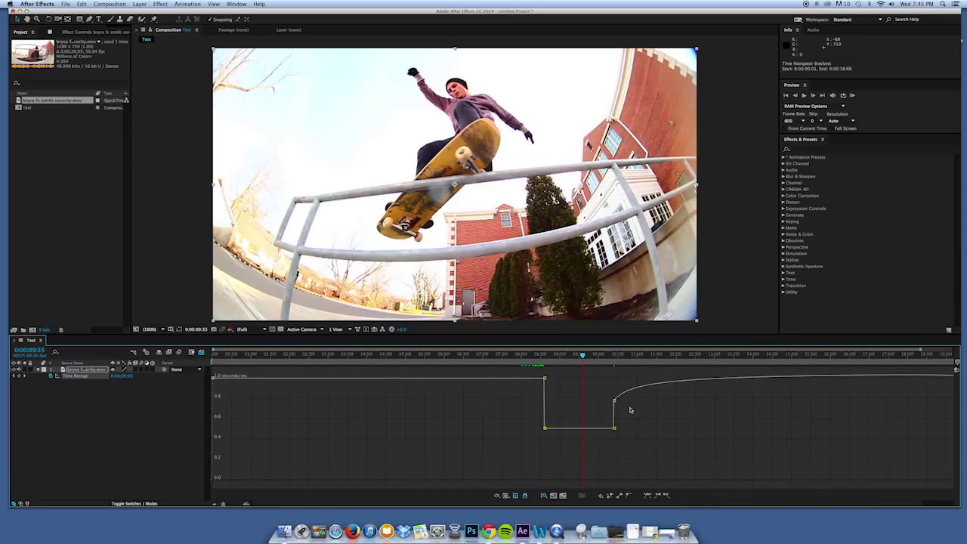
{"action": "mouse_move", "coordinate": [636, 389]}
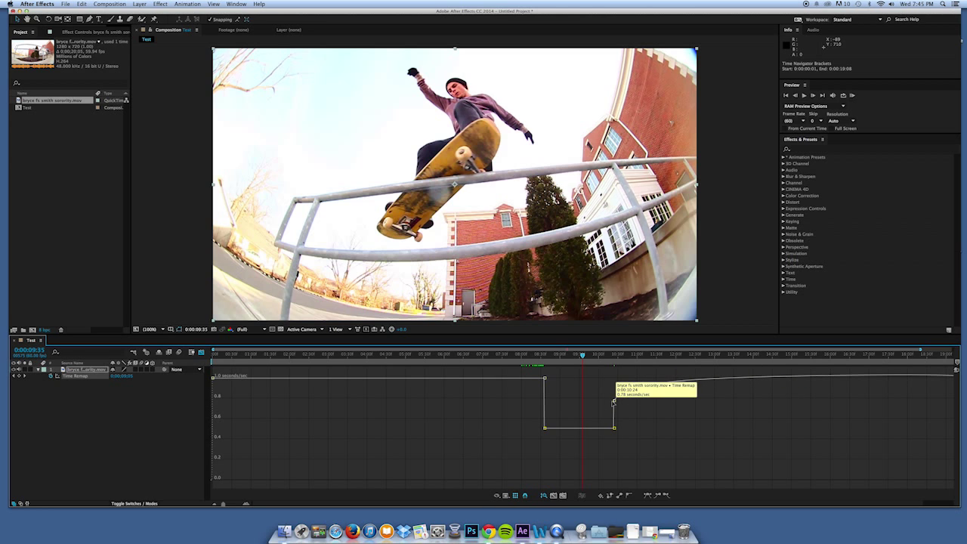
{"action": "key", "text": "F9"}
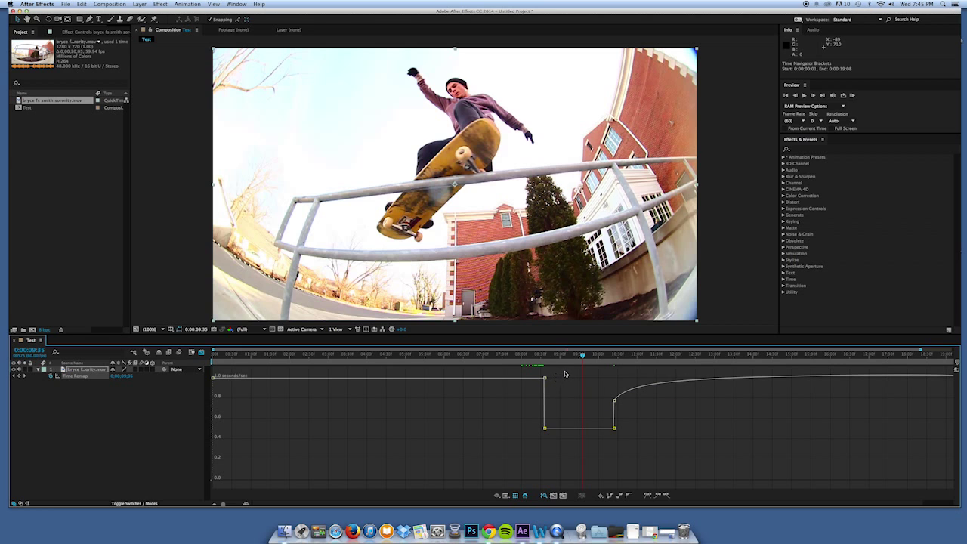
Step: Pull the influence handles before and after the dip so the speed curve eases smoothly
{"action": "left_click", "coordinate": [614, 429]}
{"action": "left_click", "coordinate": [546, 428]}
{"action": "left_click_drag", "start_coordinate": [518, 381], "coordinate": [513, 401]}
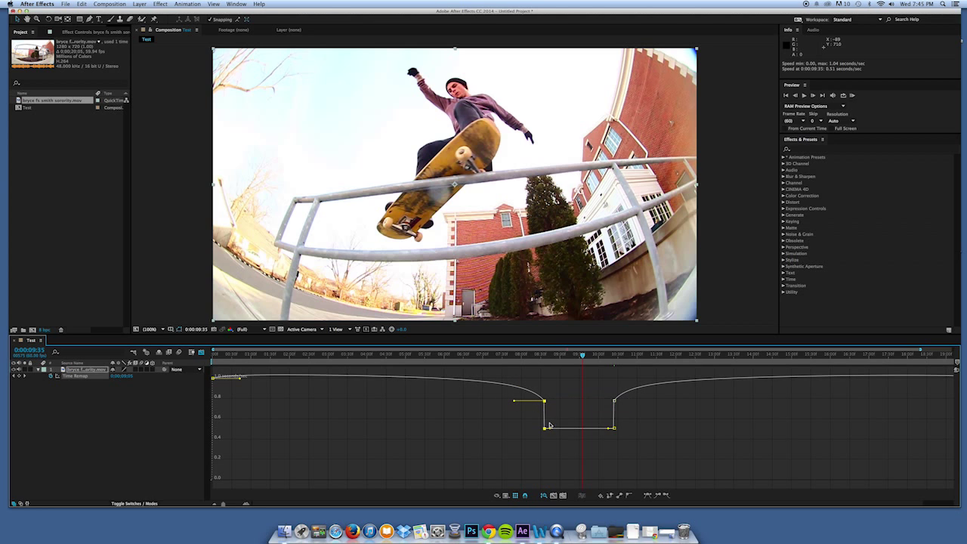
{"action": "left_click_drag", "start_coordinate": [549, 431], "coordinate": [557, 400]}
{"action": "left_click", "coordinate": [611, 430]}
{"action": "left_click_drag", "start_coordinate": [607, 429], "coordinate": [586, 396]}
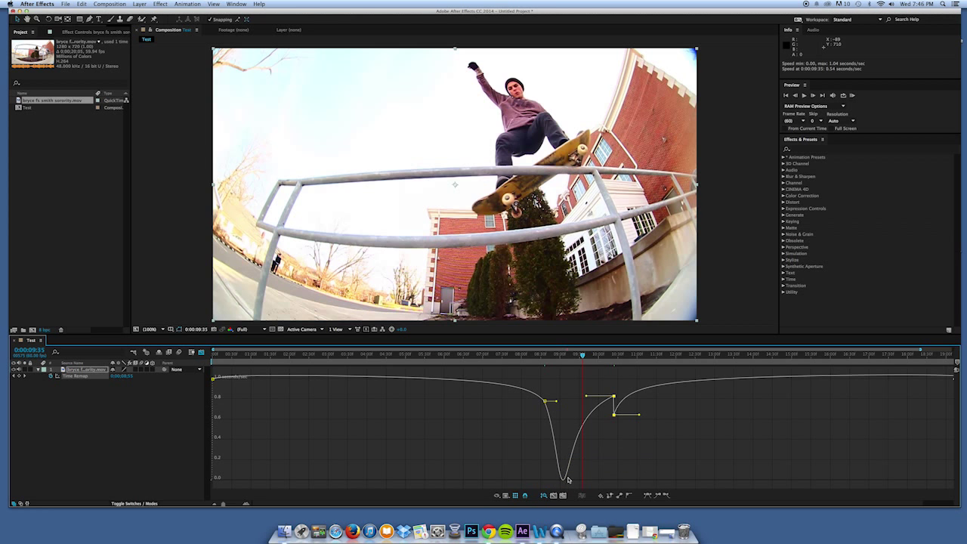
Step: Make the dip shallower, bottoming near 0.40 seconds/sec, and scrub back to check
{"action": "left_click_drag", "start_coordinate": [586, 397], "coordinate": [603, 415]}
{"action": "left_click_drag", "start_coordinate": [600, 416], "coordinate": [604, 416]}
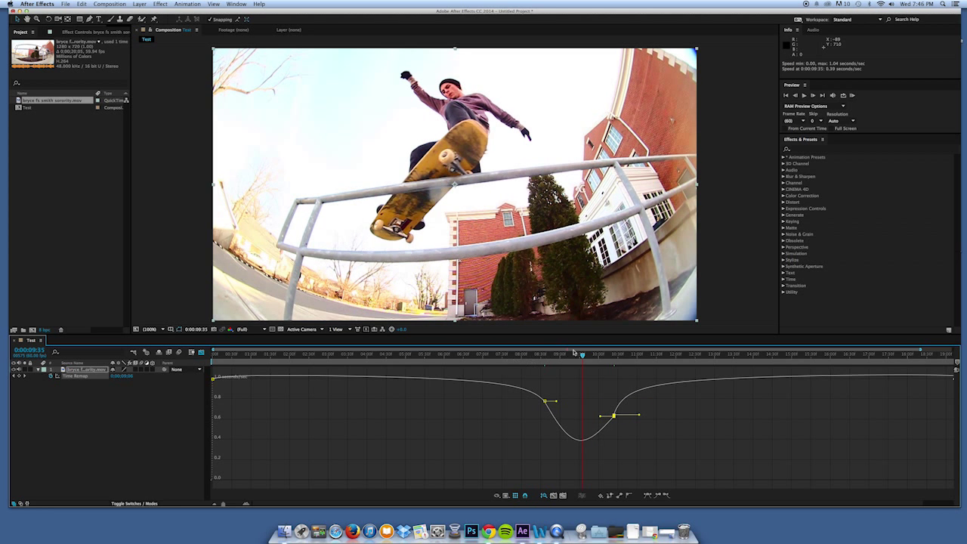
{"action": "left_click_drag", "start_coordinate": [583, 357], "coordinate": [585, 421]}
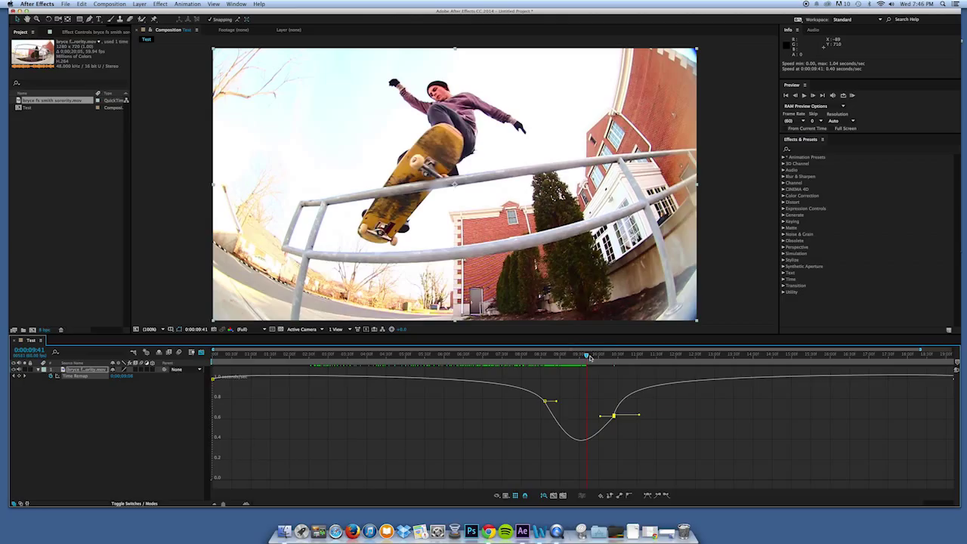
Step: Deepen the slow-motion dip in the speed curve while scrubbing around the rail grind
{"action": "left_click_drag", "start_coordinate": [587, 356], "coordinate": [453, 362]}
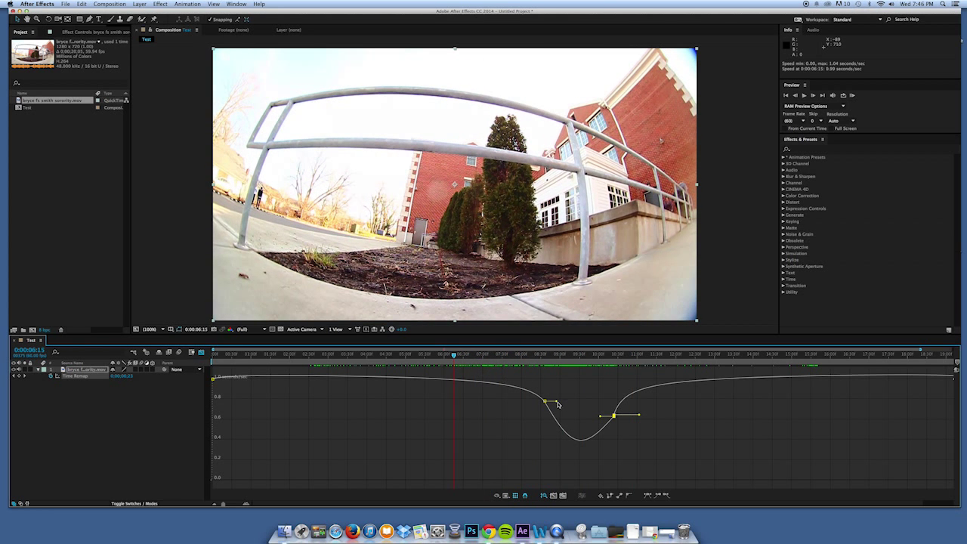
{"action": "mouse_move", "coordinate": [557, 403]}
{"action": "left_mouse_down"}
{"action": "mouse_move", "coordinate": [563, 416]}
{"action": "mouse_move", "coordinate": [569, 401]}
{"action": "left_mouse_up"}
{"action": "left_click_drag", "start_coordinate": [456, 354], "coordinate": [553, 402]}
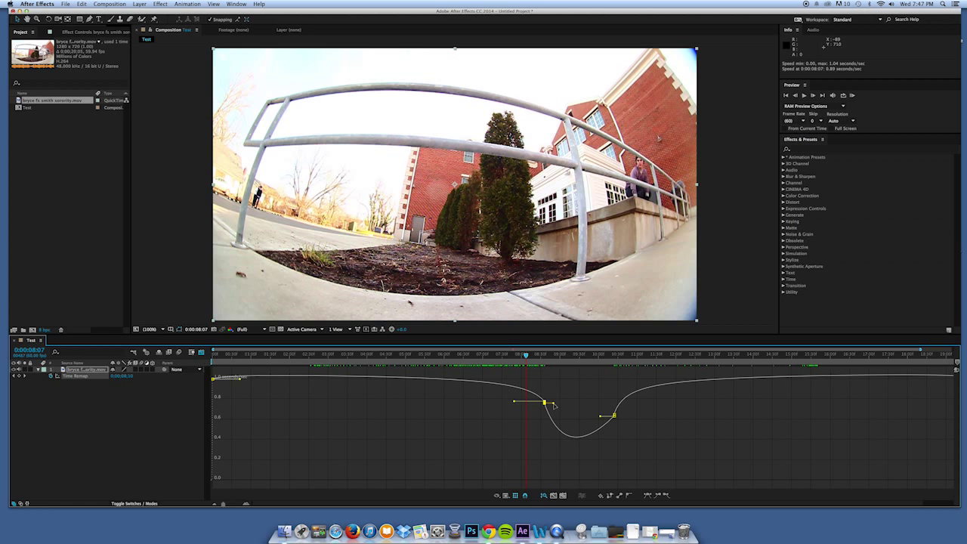
Step: Shorten the right keyframe's ease-out and lengthen the left keyframe's ease-in, then scrub to review
{"action": "left_click", "coordinate": [601, 420]}
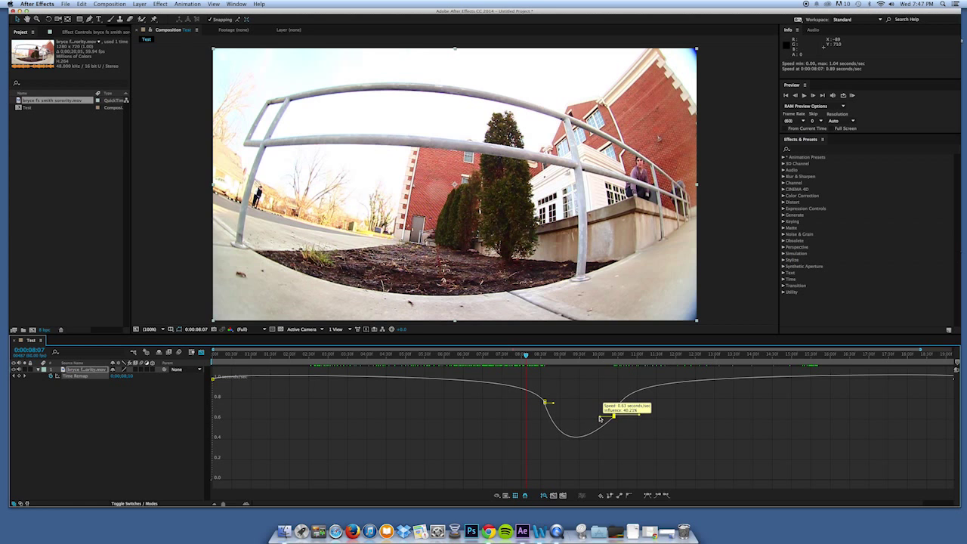
{"action": "mouse_move", "coordinate": [640, 418]}
{"action": "left_mouse_down"}
{"action": "mouse_move", "coordinate": [633, 418]}
{"action": "mouse_move", "coordinate": [644, 416]}
{"action": "left_mouse_up"}
{"action": "left_click_drag", "start_coordinate": [547, 405], "coordinate": [514, 403]}
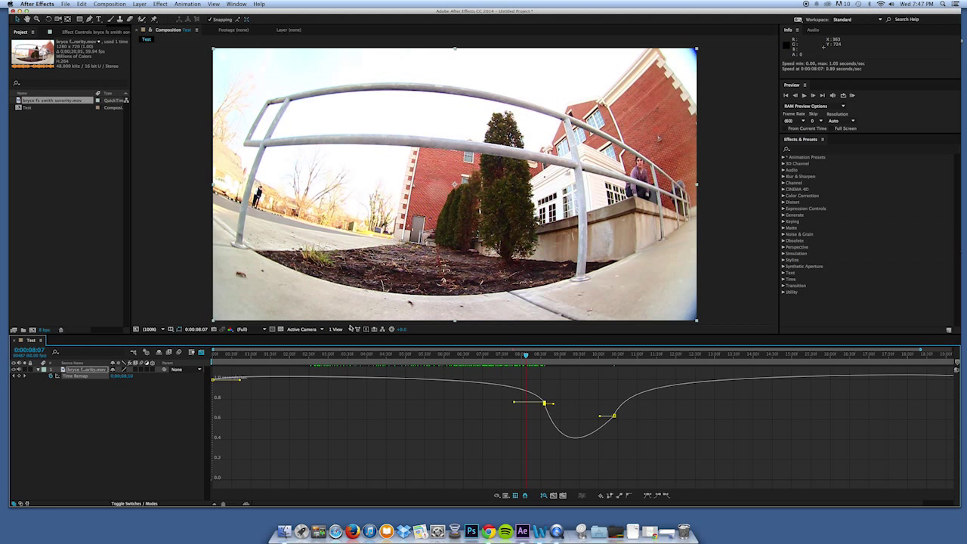
{"action": "left_click", "coordinate": [280, 356]}
{"action": "left_click_drag", "start_coordinate": [317, 356], "coordinate": [744, 395]}
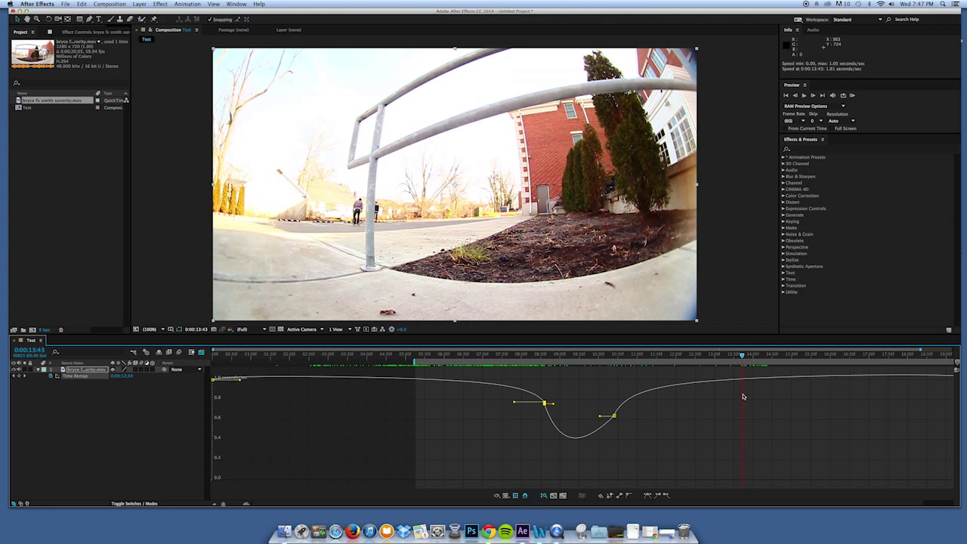
Step: Preview the work area and trim it to run from 0:00:05:35 to 0:00:13:31
{"action": "key", "text": "n"}
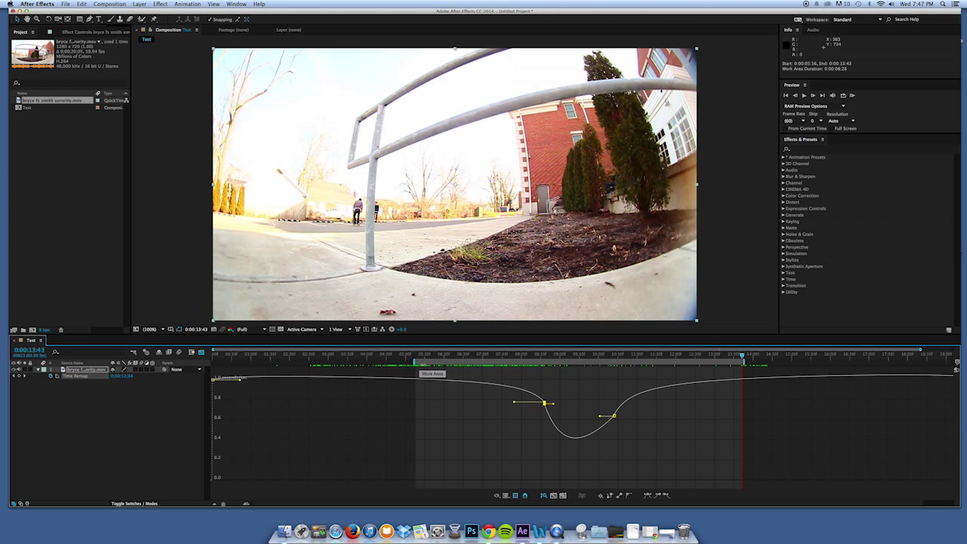
{"action": "key", "text": "space"}
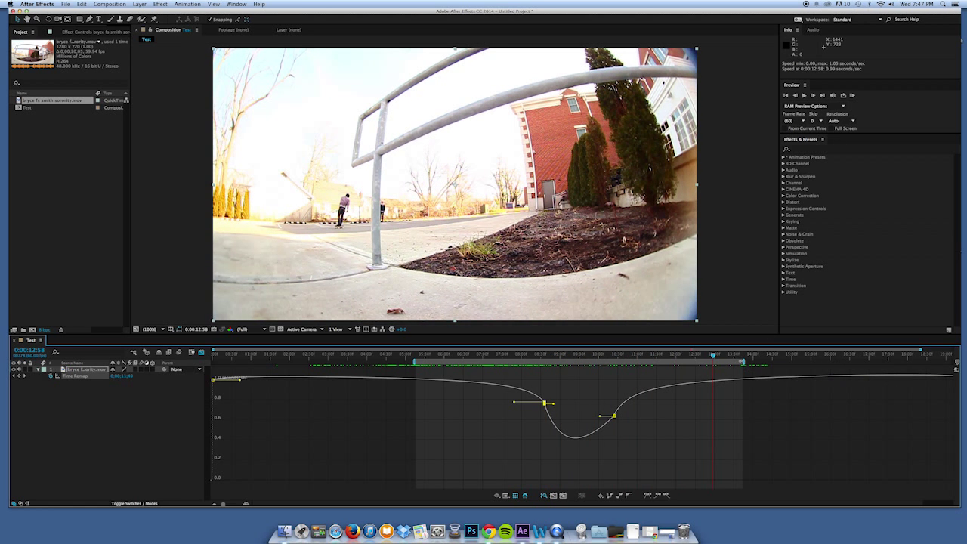
{"action": "left_click_drag", "start_coordinate": [414, 362], "coordinate": [424, 362]}
{"action": "left_click_drag", "start_coordinate": [744, 362], "coordinate": [737, 362]}
{"action": "left_click_drag", "start_coordinate": [424, 362], "coordinate": [427, 362]}
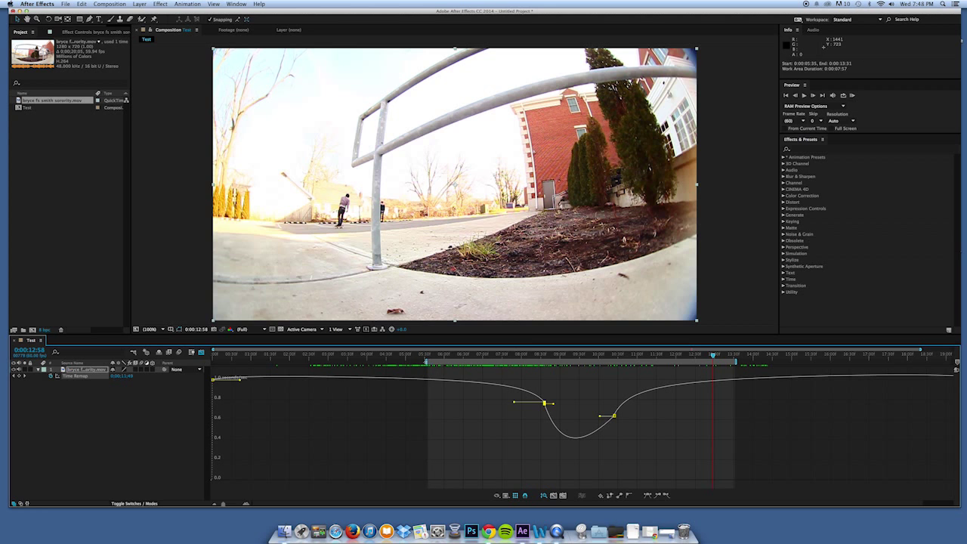
{"action": "left_click", "coordinate": [106, 3]}
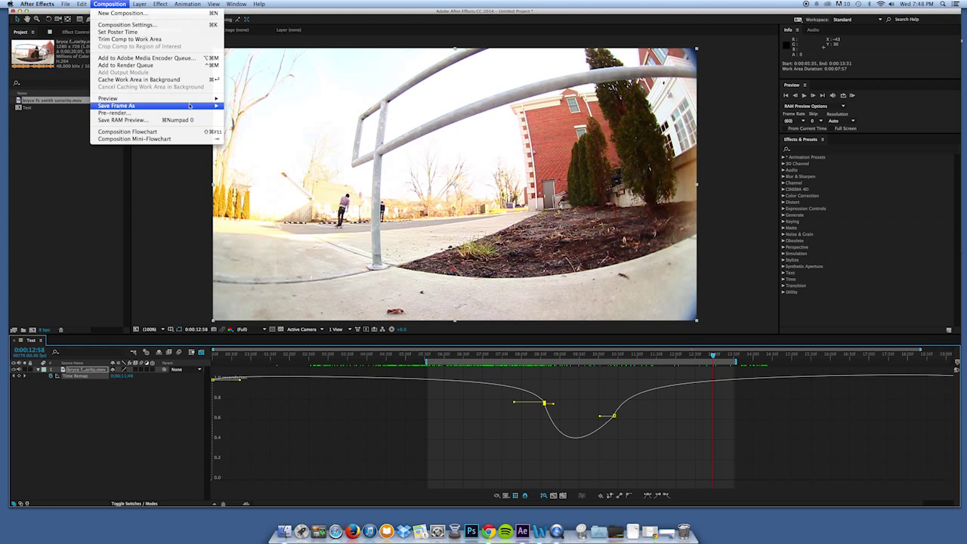
{"action": "mouse_move", "coordinate": [163, 100]}
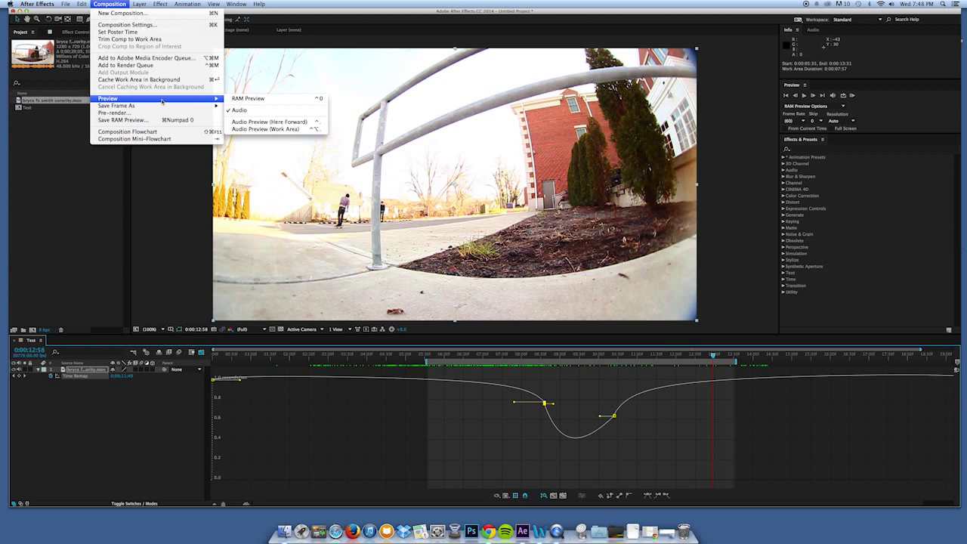
{"action": "left_click", "coordinate": [251, 101]}
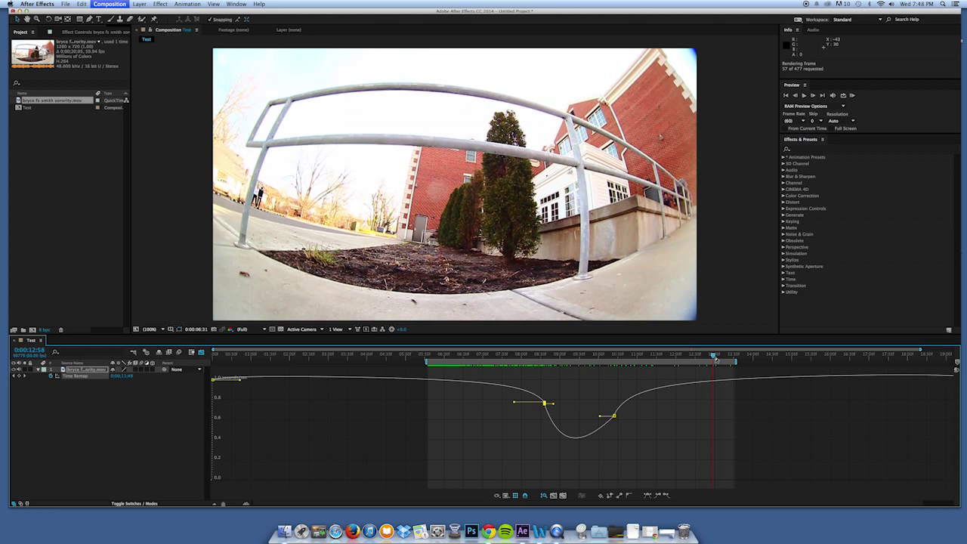
{"action": "left_click", "coordinate": [429, 357]}
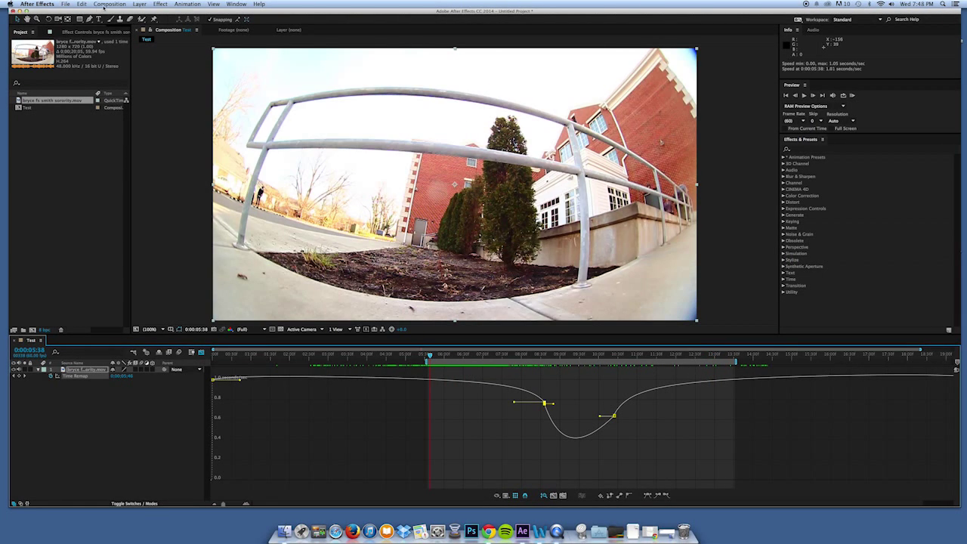
{"action": "left_click", "coordinate": [107, 4]}
{"action": "mouse_move", "coordinate": [121, 96]}
{"action": "left_click", "coordinate": [252, 102]}
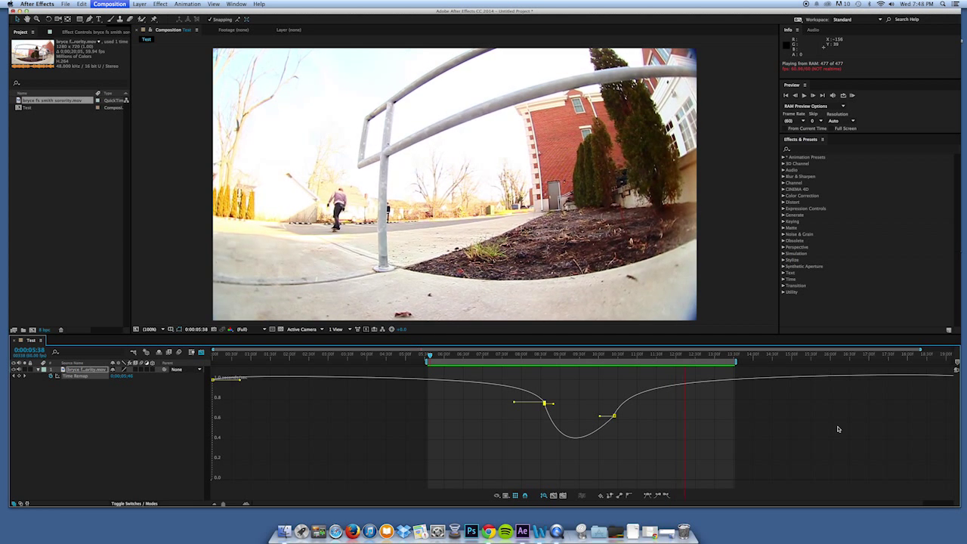
{"action": "key", "text": "space"}
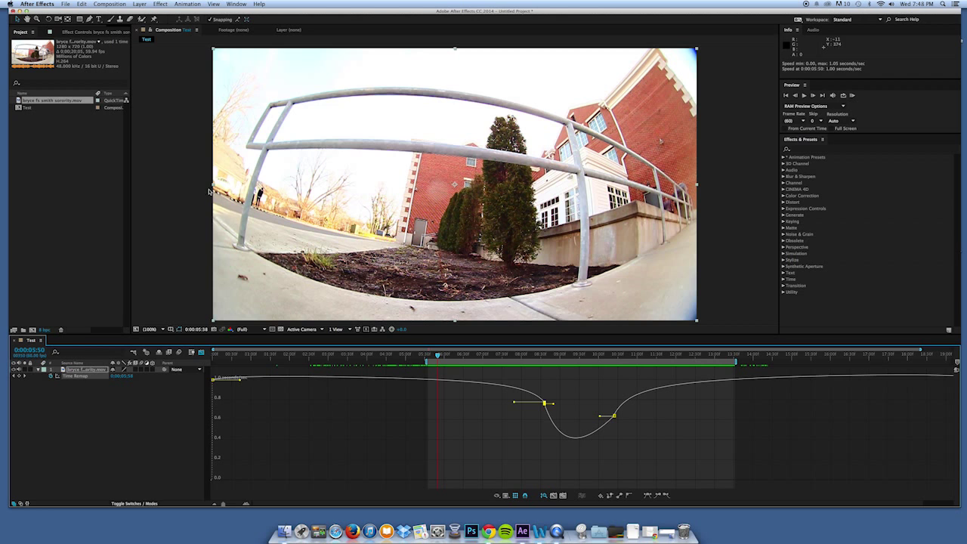
Step: Add the Test composition to the Render Queue and open its Lossless output module settings
{"action": "left_click", "coordinate": [111, 4]}
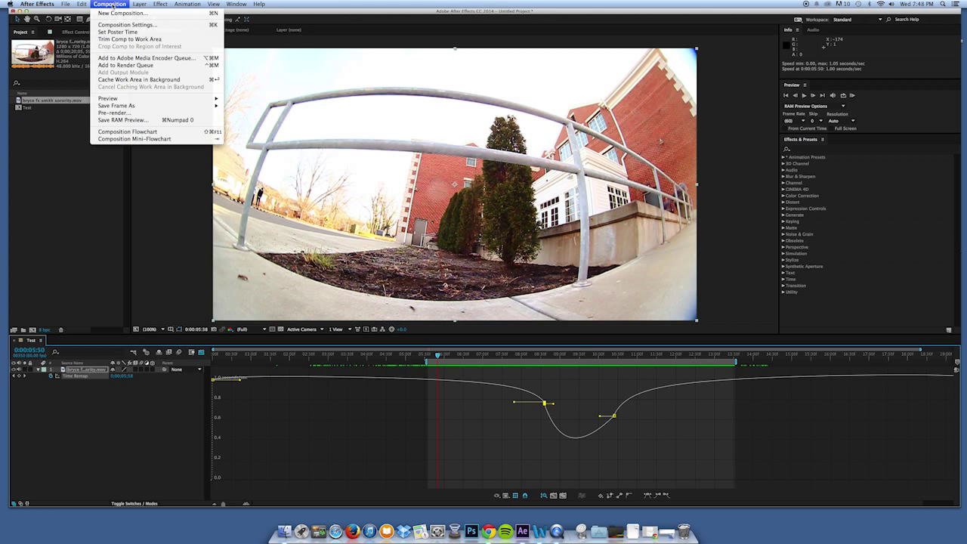
{"action": "left_click", "coordinate": [167, 65]}
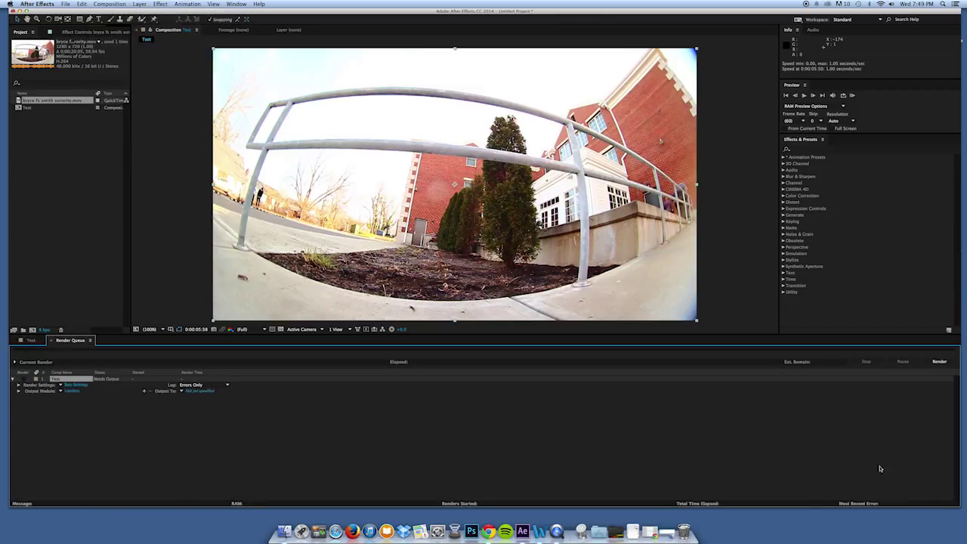
{"action": "left_click", "coordinate": [71, 391]}
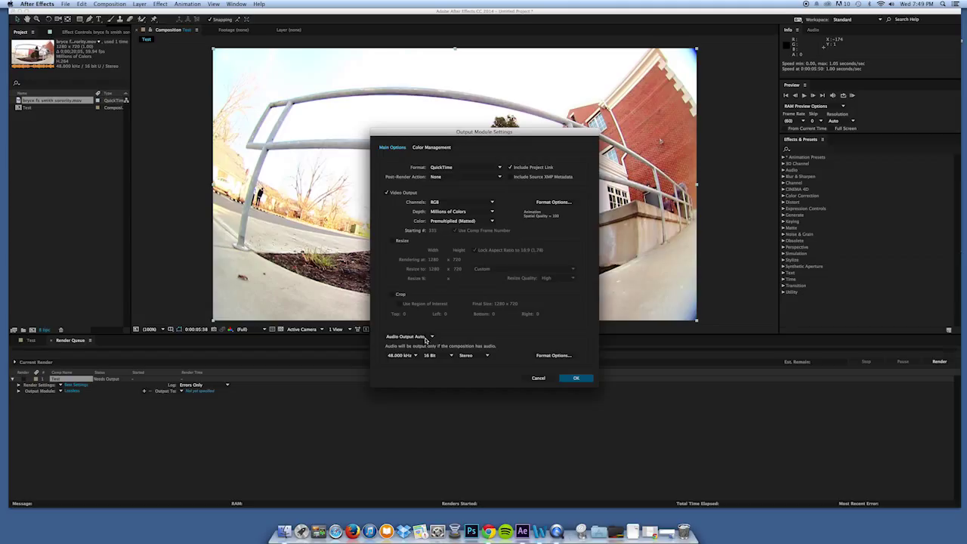
Step: Set the output module's audio to 32 Bit and confirm the QuickTime settings
{"action": "left_click", "coordinate": [435, 355]}
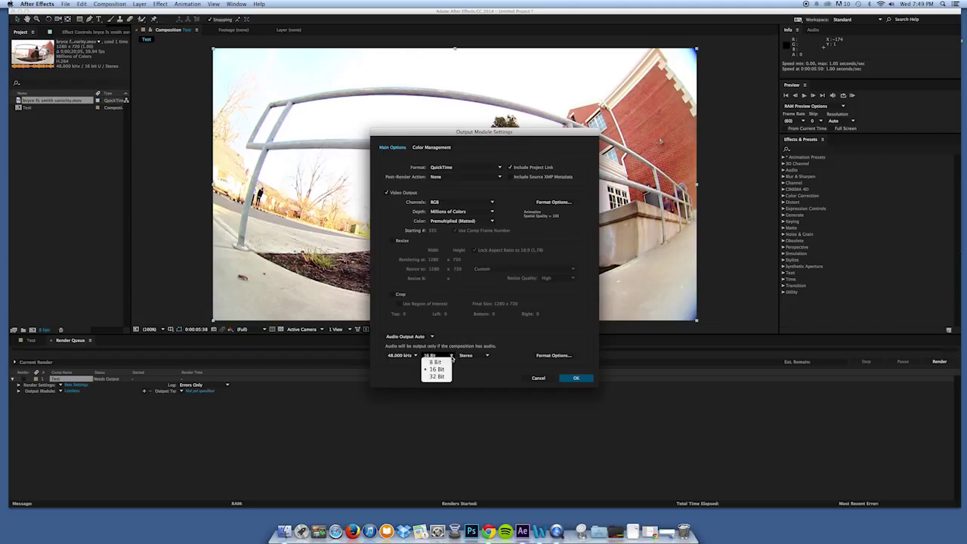
{"action": "left_click", "coordinate": [438, 377]}
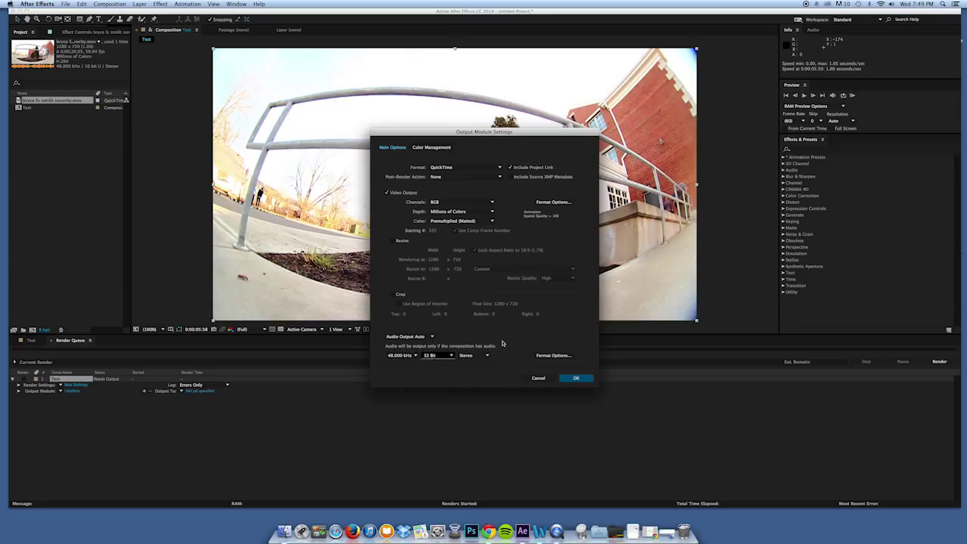
{"action": "left_click", "coordinate": [591, 379]}
{"action": "left_click", "coordinate": [567, 380]}
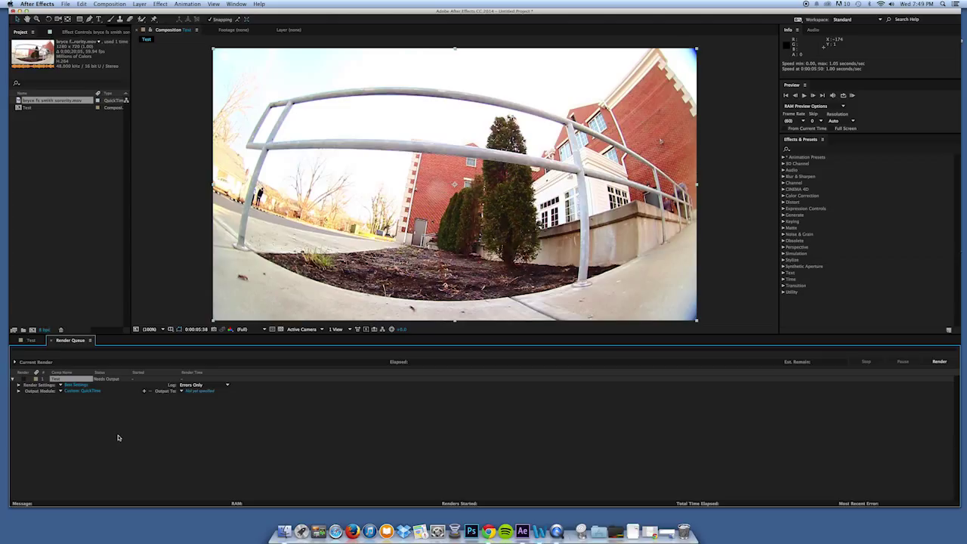
Step: Set the render output to the Desktop, named 'Test ramped finished'
{"action": "left_click", "coordinate": [204, 392]}
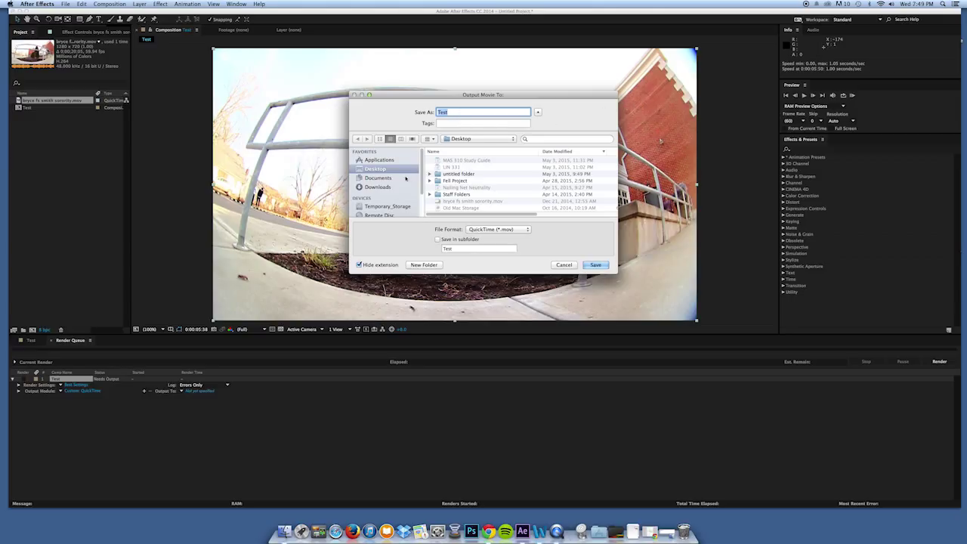
{"action": "left_click", "coordinate": [472, 112]}
{"action": "type", "text": "ramped fins"}
Step: Save the output location, render the Test composition, then bring up a Finder window
{"action": "left_click", "coordinate": [596, 265]}
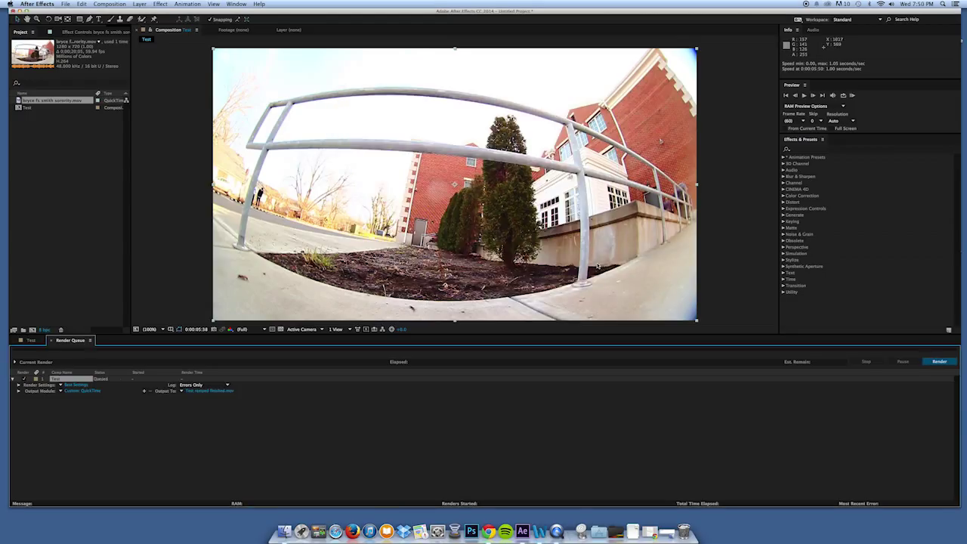
{"action": "left_click", "coordinate": [940, 361]}
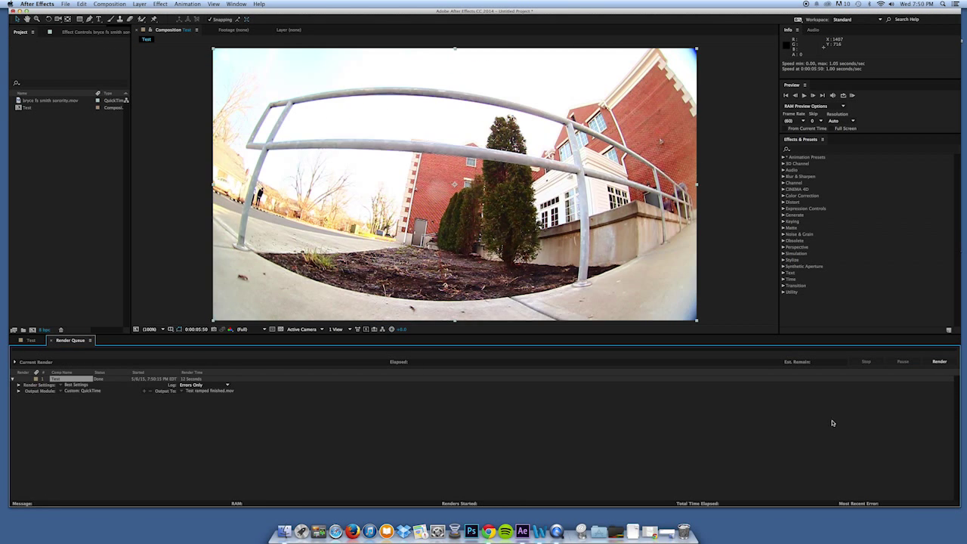
{"action": "left_click", "coordinate": [284, 532]}
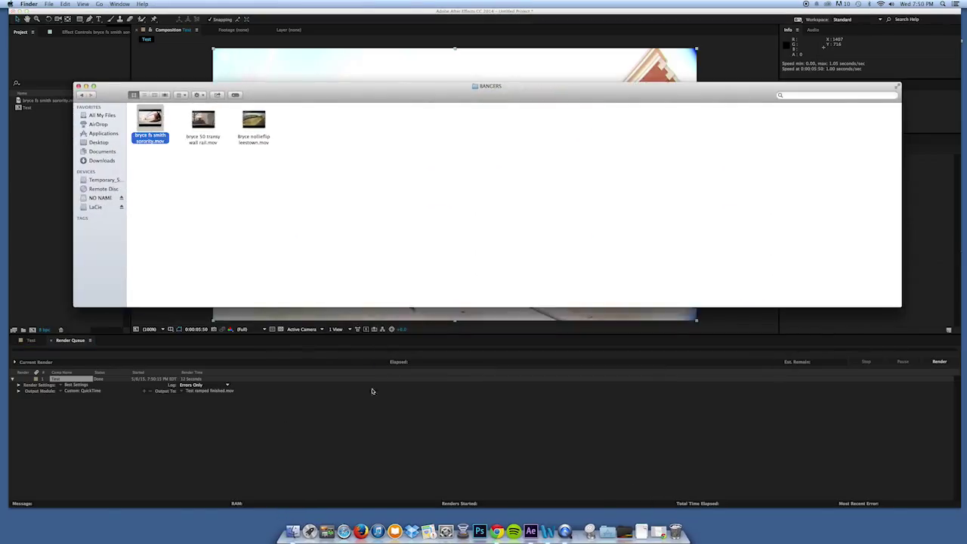
Step: Open Test ramped finished.mov from the Desktop in QuickTime Player
{"action": "left_click", "coordinate": [101, 143]}
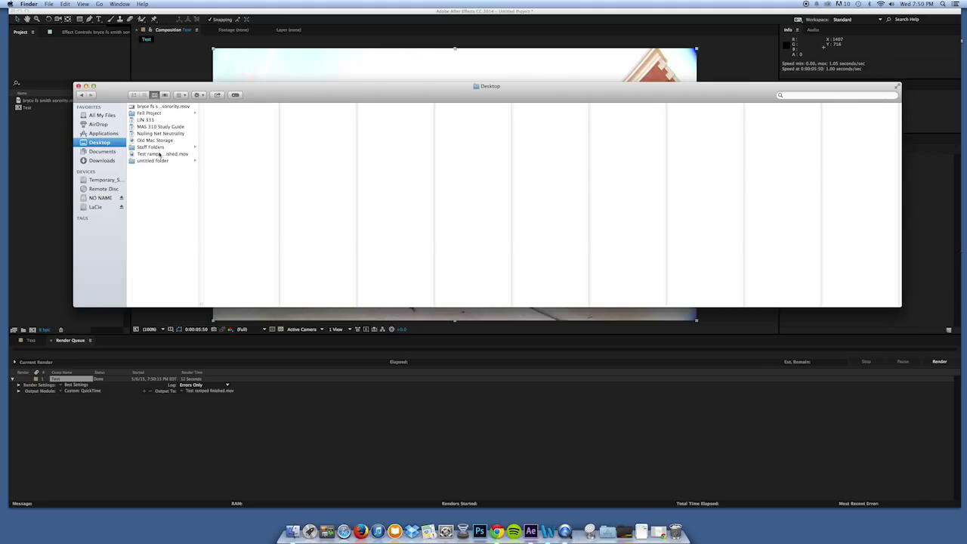
{"action": "left_click", "coordinate": [161, 154]}
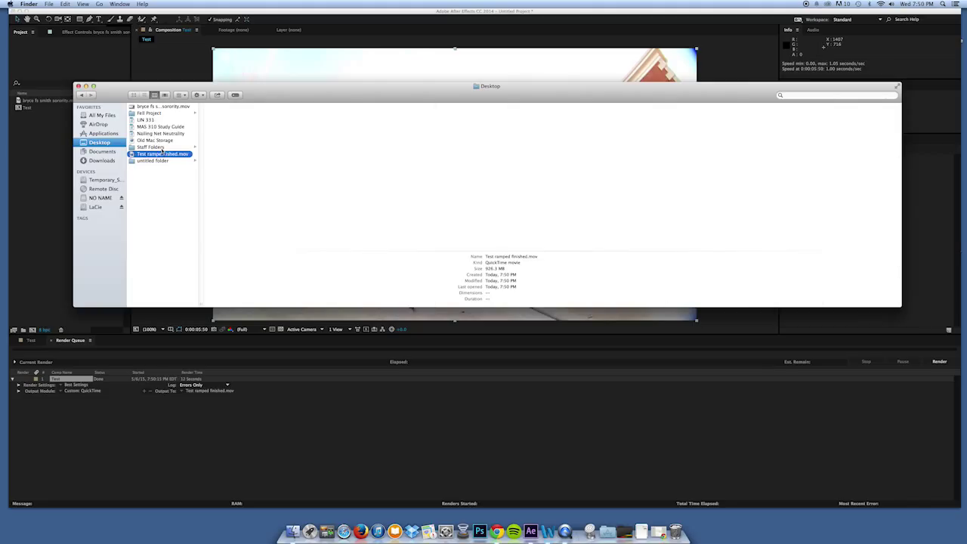
{"action": "double_click", "coordinate": [161, 153]}
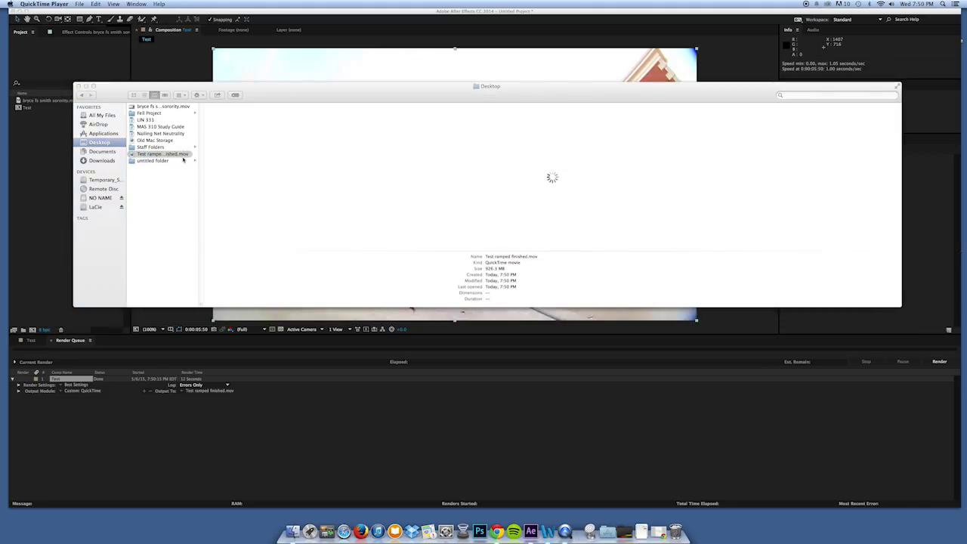